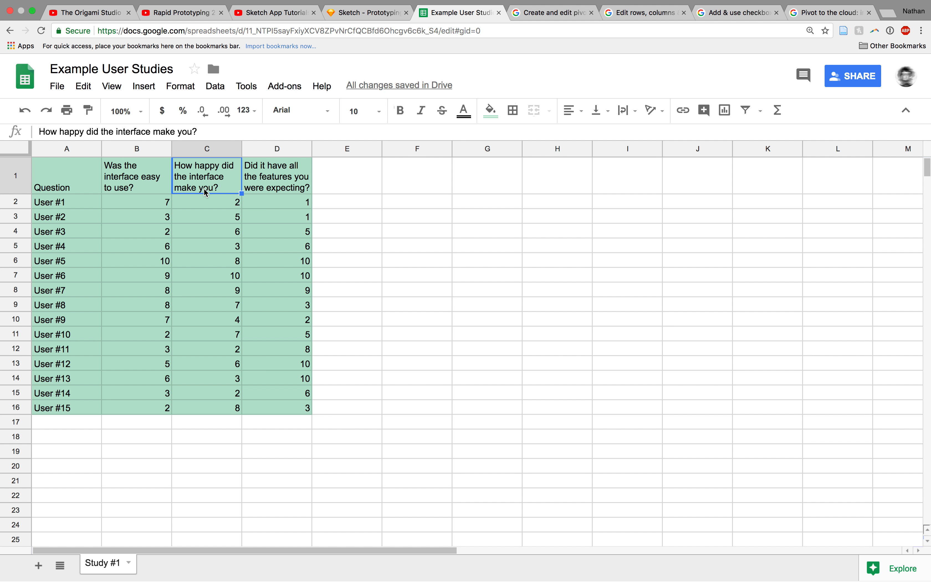
click(277, 189)
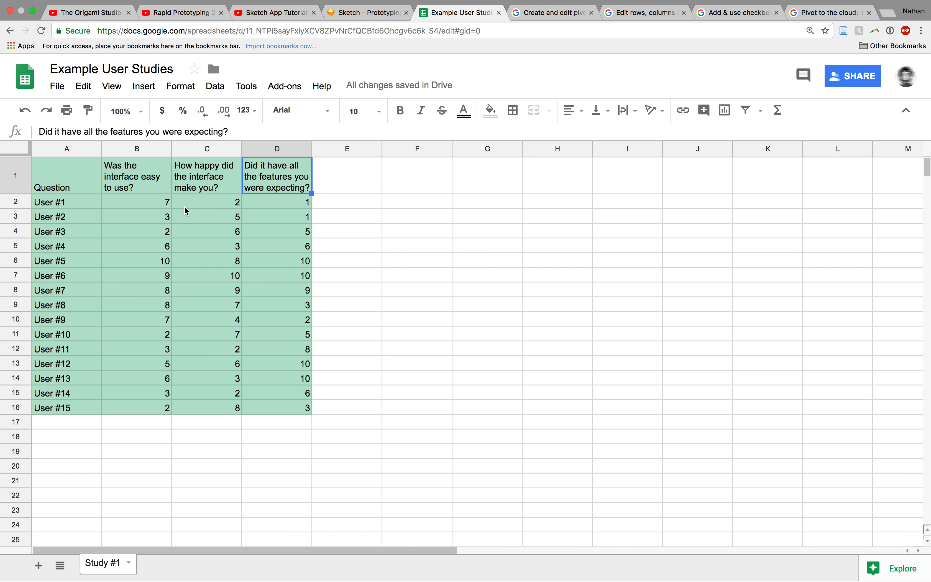
click(156, 206)
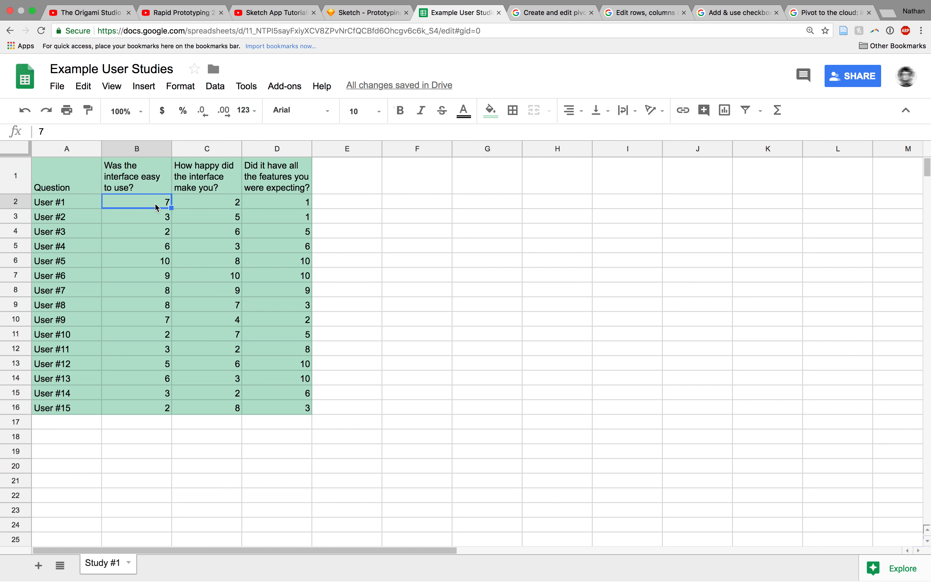
click(149, 407)
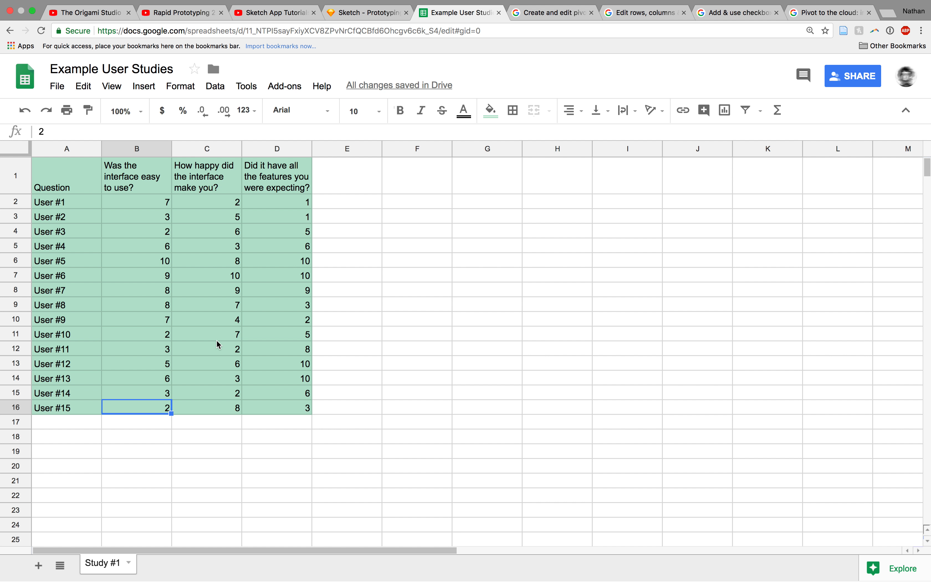
click(149, 422)
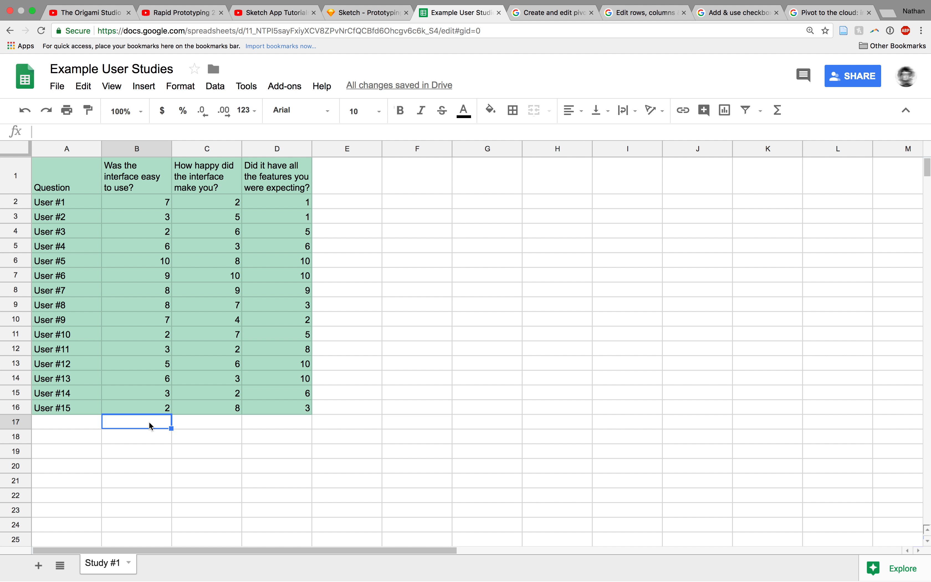
Open Explore for the survey data and view its suggested questions.
click(876, 569)
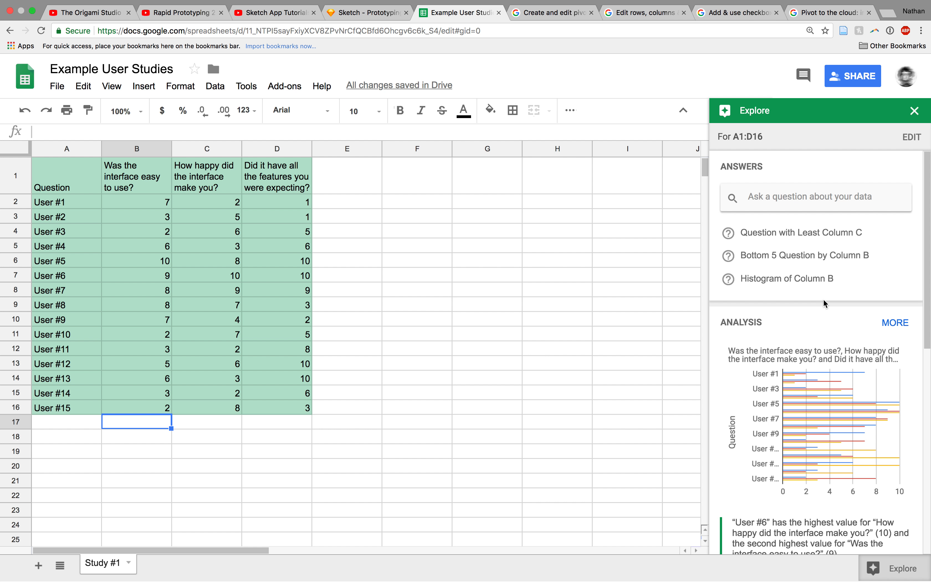
click(803, 197)
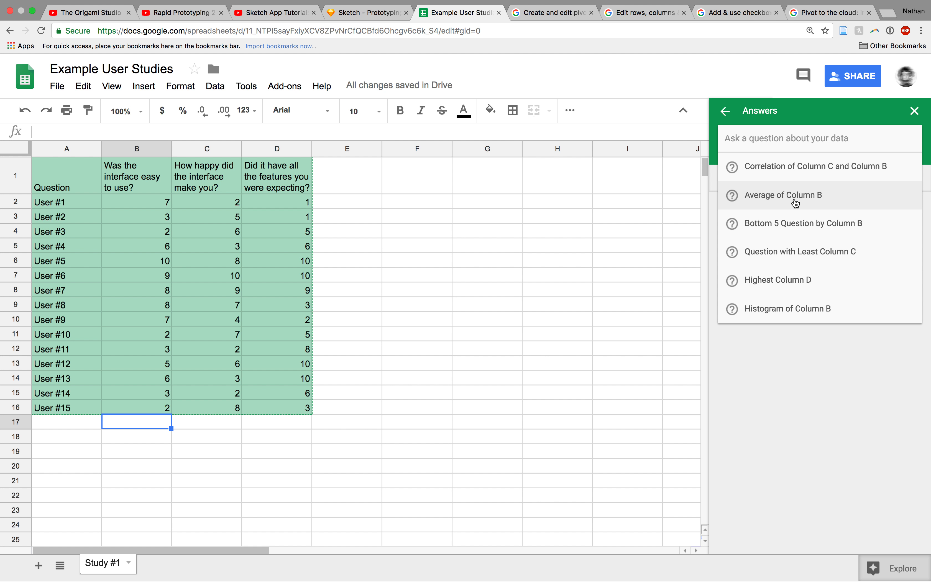
Try averaging the ease-of-use scores with =SUM(B2:B16)/15 in cell B17 and clear the cell again.
click(143, 422)
click(133, 133)
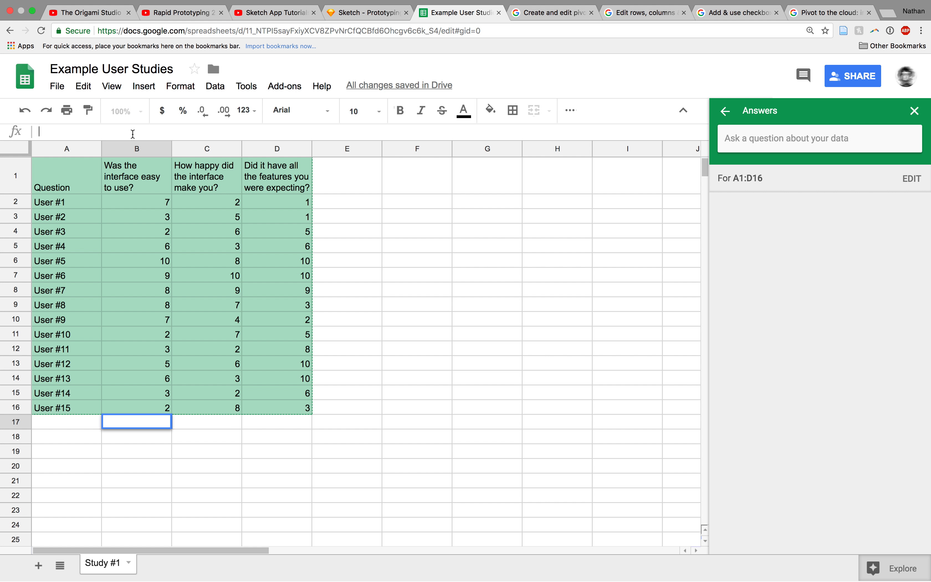
text(=SU)
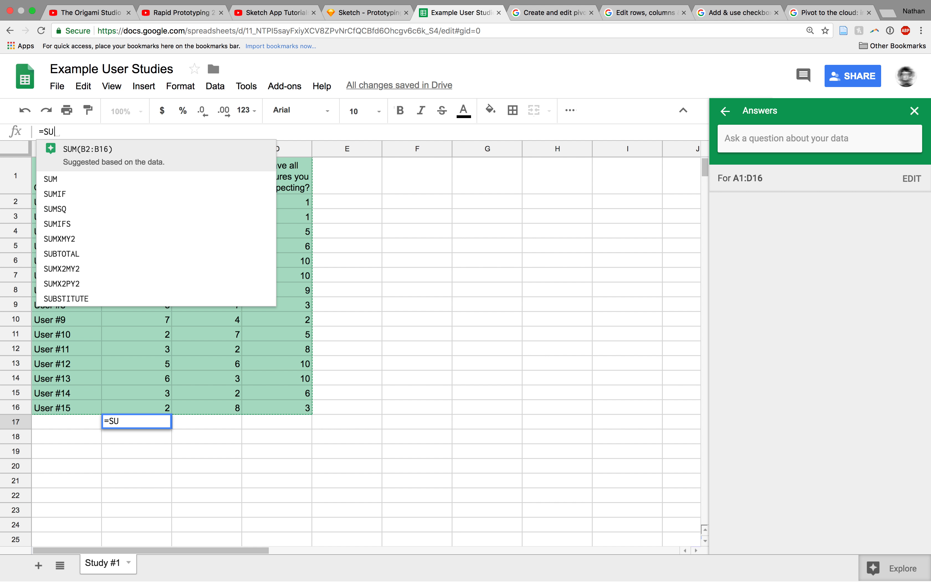
text(NM(B)
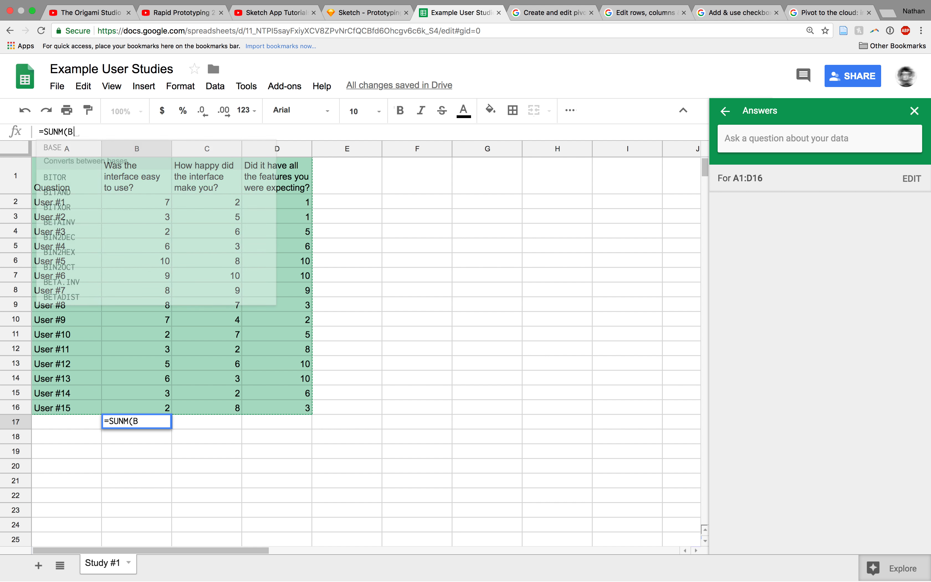
text(2:B16))
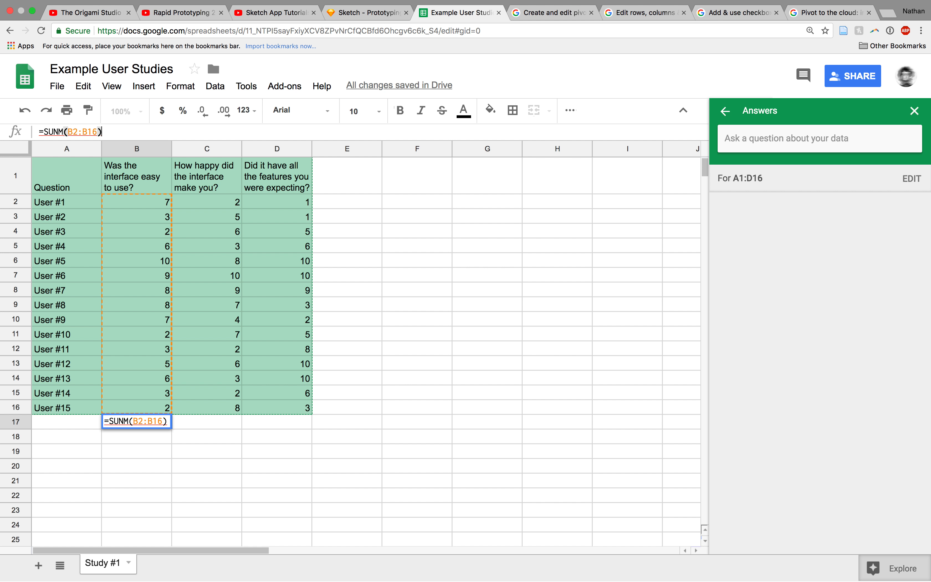
key(Left)
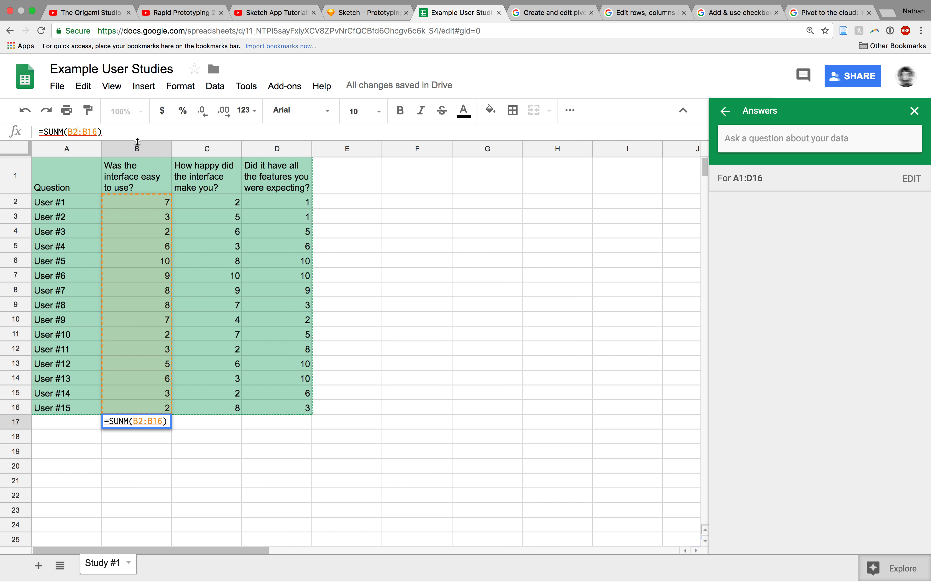
click(59, 130)
key(BackSpace)
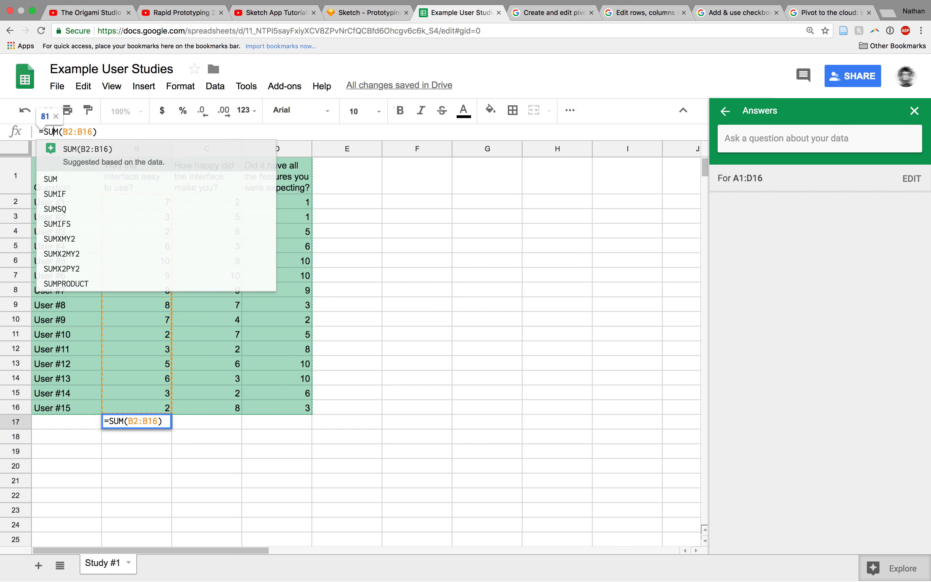
click(102, 131)
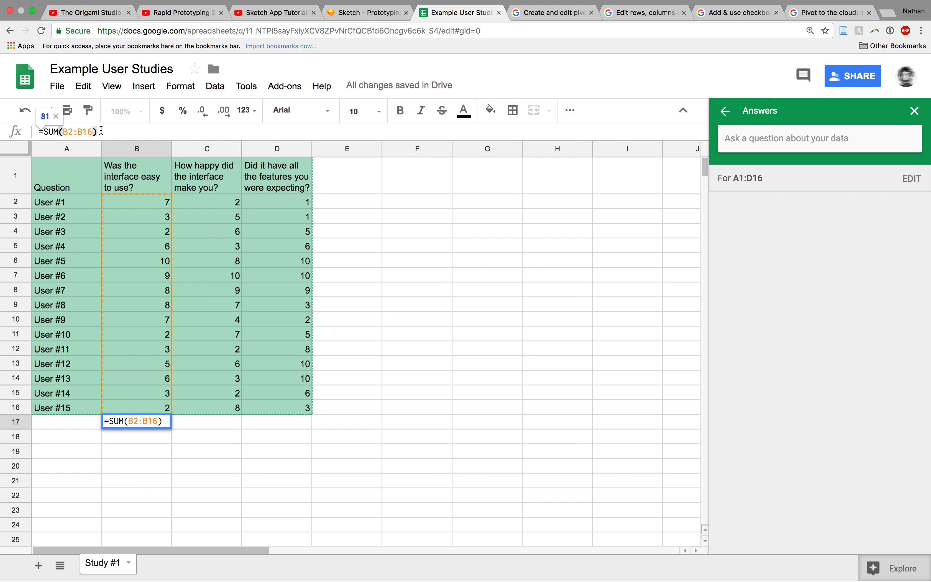
text(/)
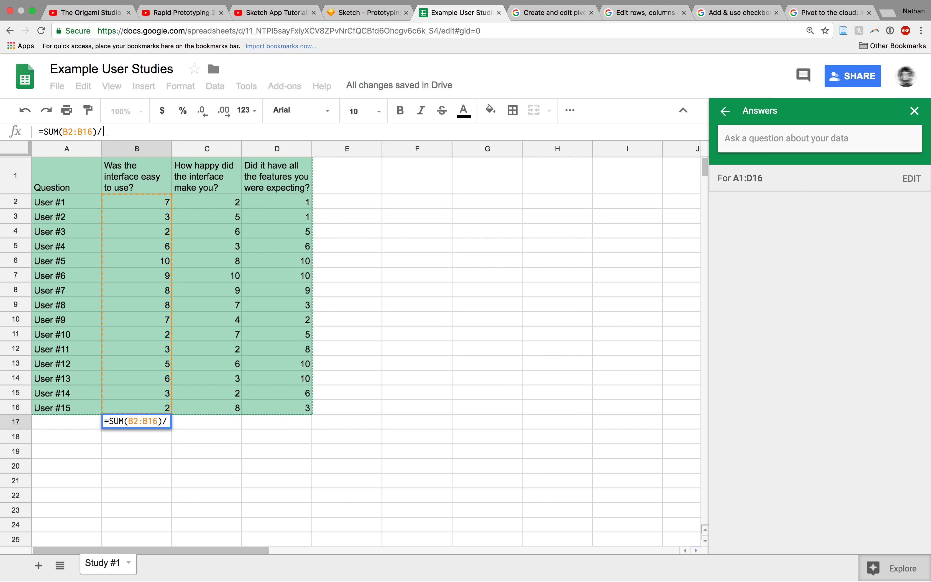
text(15)
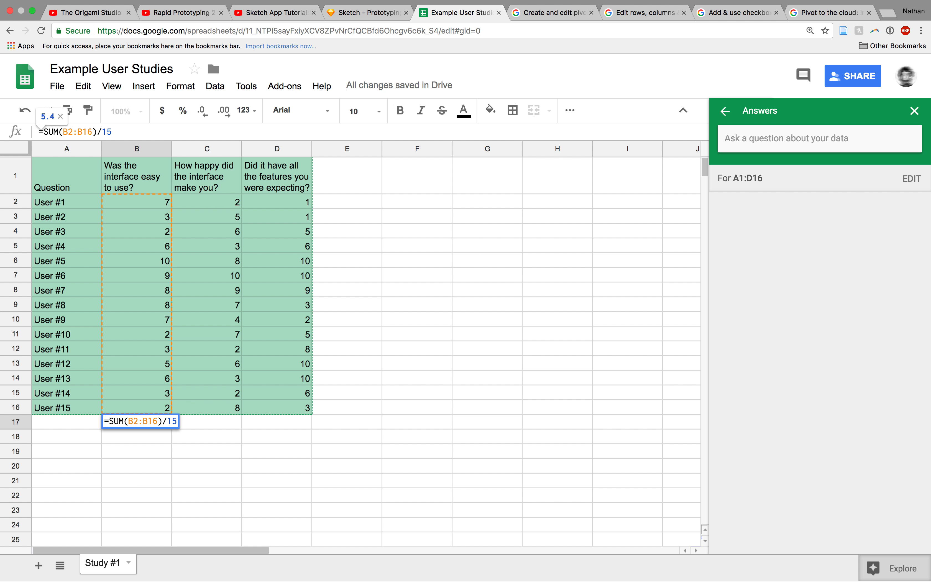
key(Return)
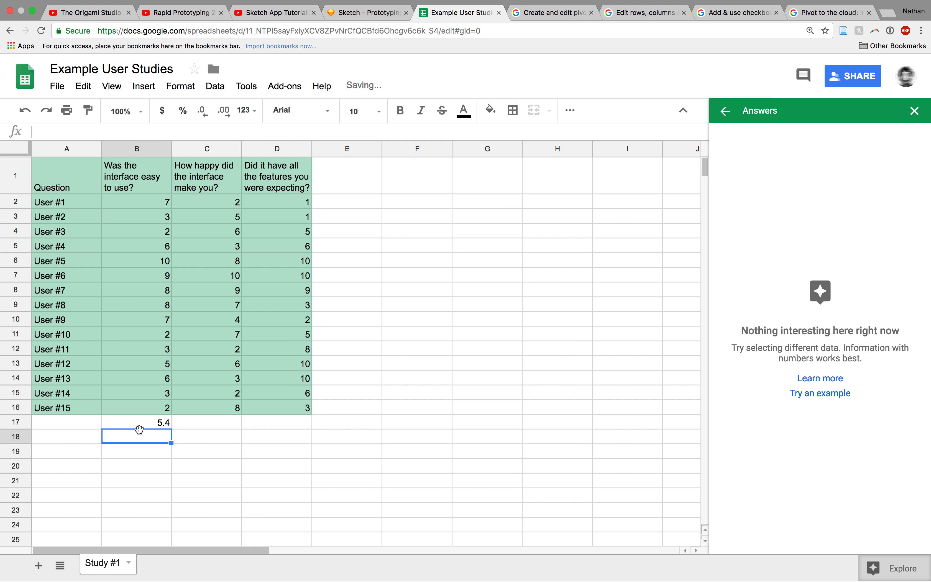
click(149, 421)
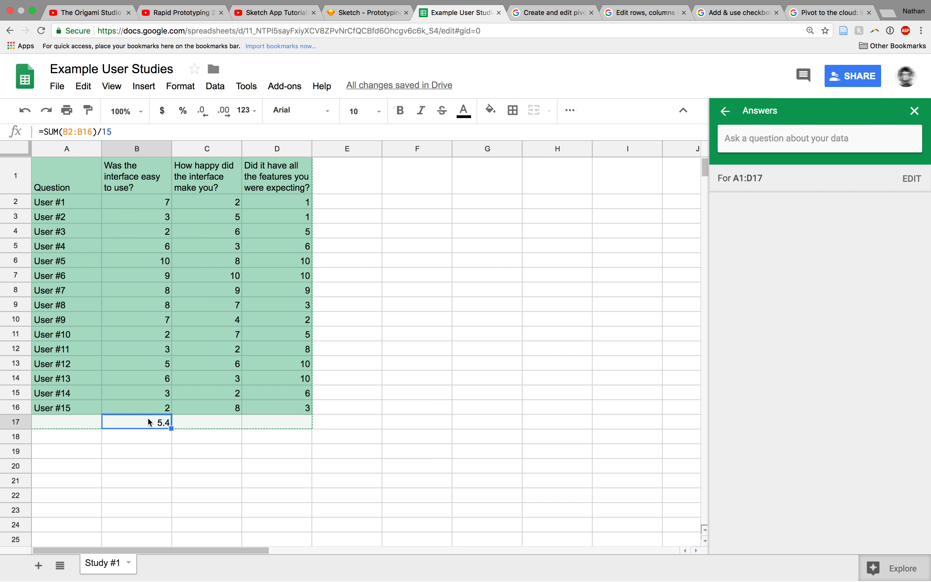
key(BackSpace)
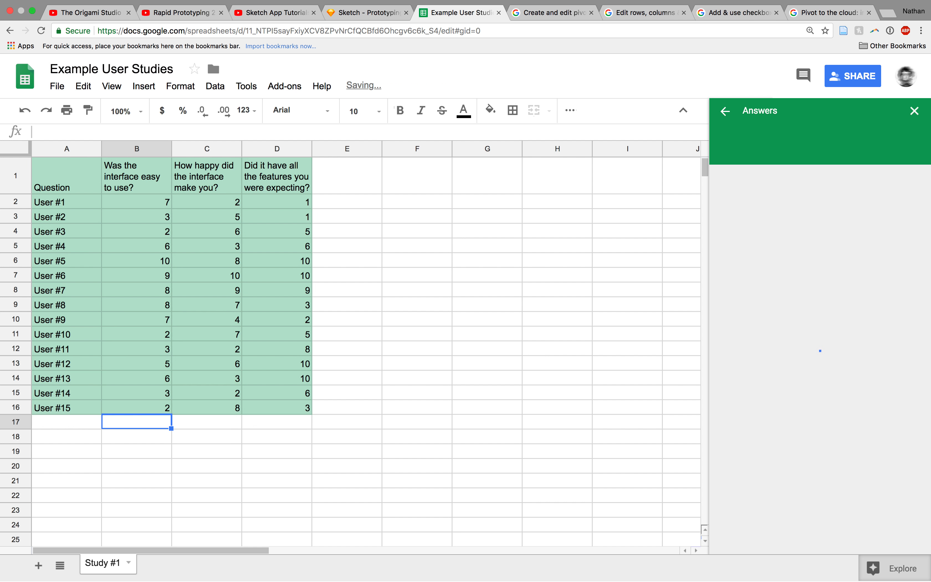
Reopen Explore on its start view and ask for the Average of Column D.
click(876, 572)
click(877, 571)
mouse_move(833, 221)
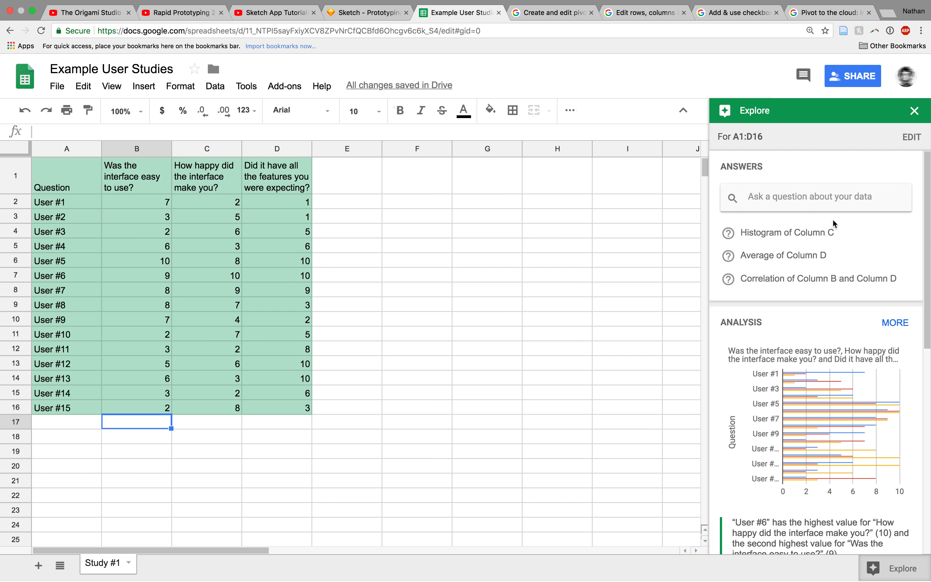
click(839, 200)
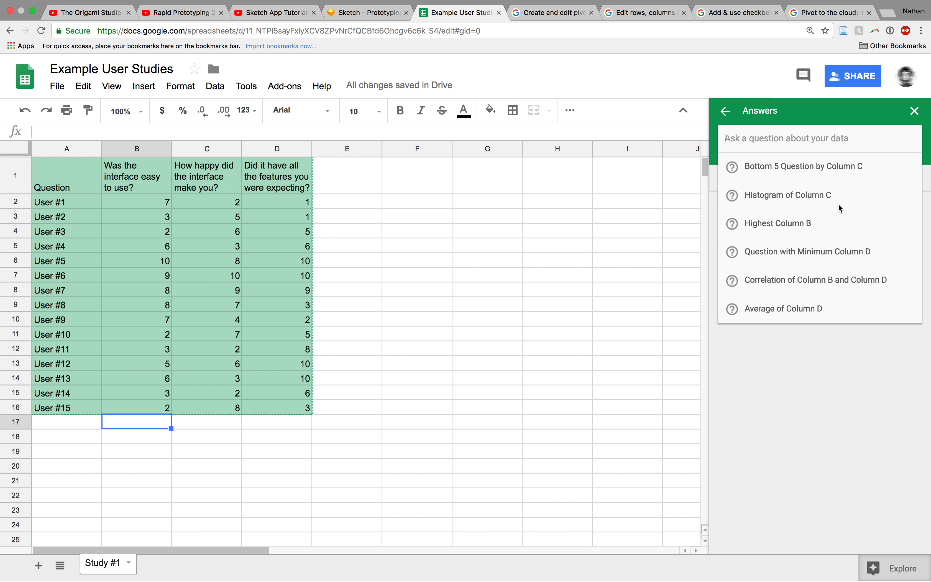
text(ave)
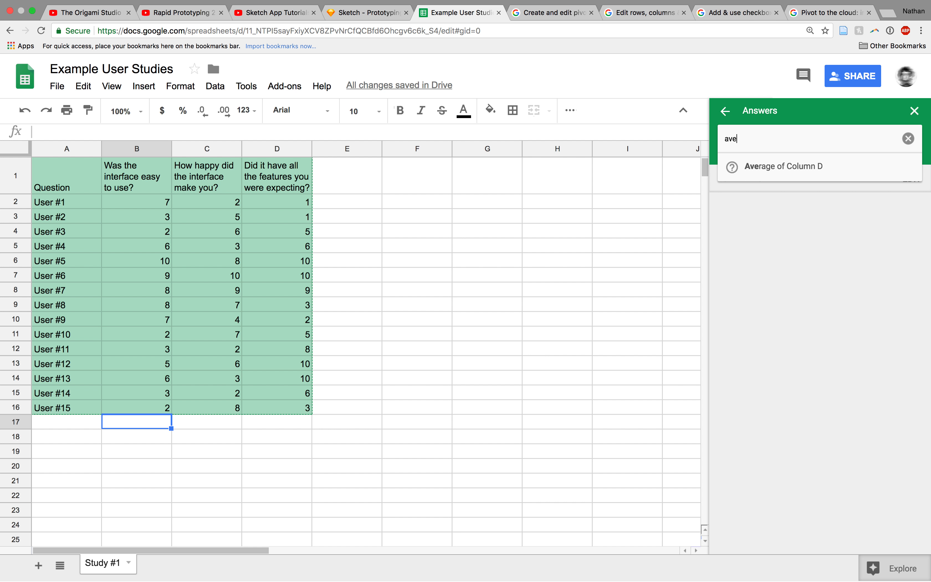
key(Down)
key(Return)
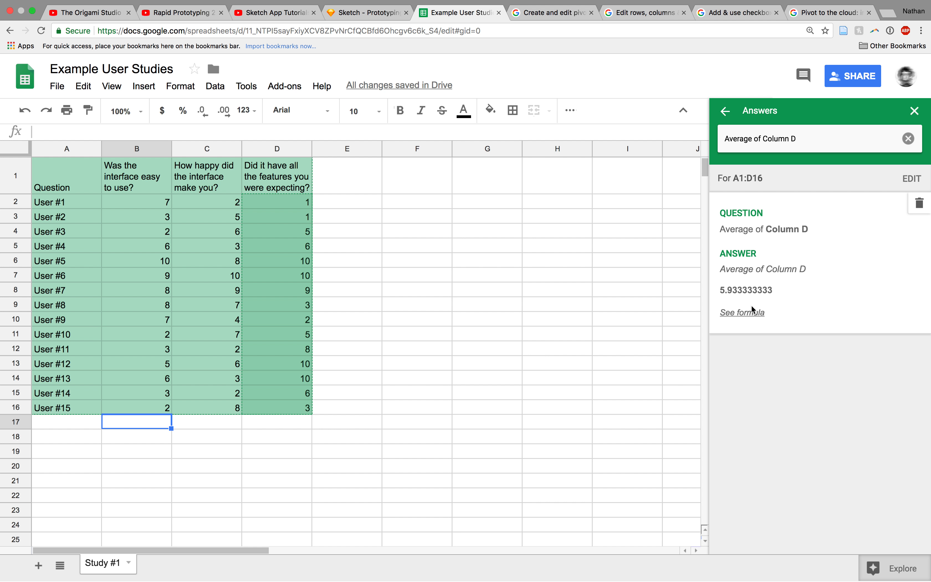
Reveal the formula behind the Column D answer and insert =AVERAGE(D2:D16) into cell D18.
click(750, 313)
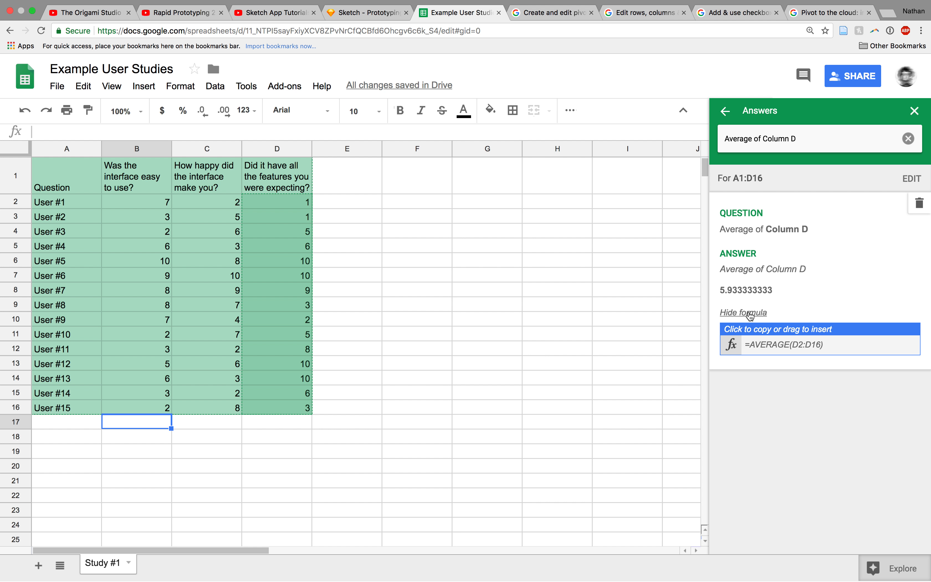
click(763, 344)
drag(762, 344, 283, 440)
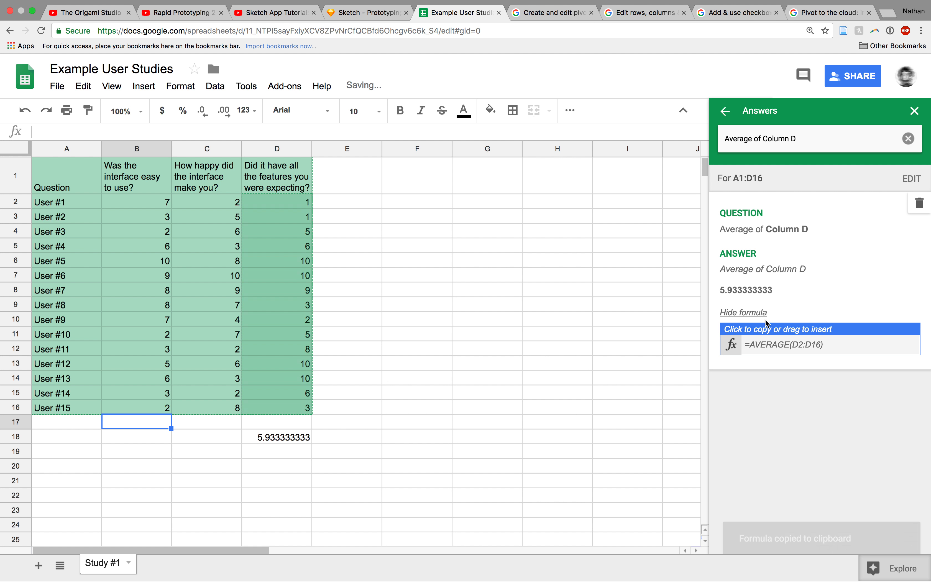
Change the Explore question to Average of Column C and submit it.
click(228, 435)
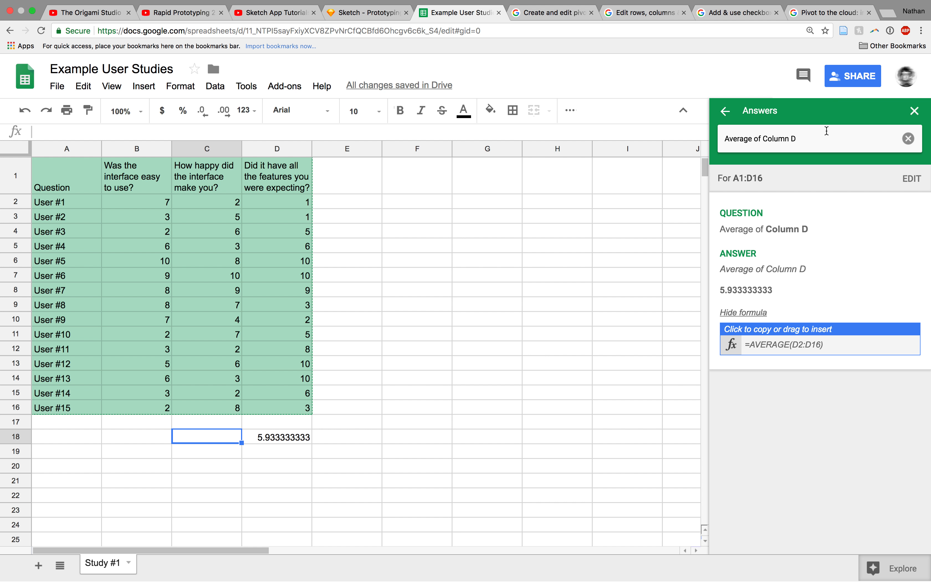
click(824, 139)
key(BackSpace)
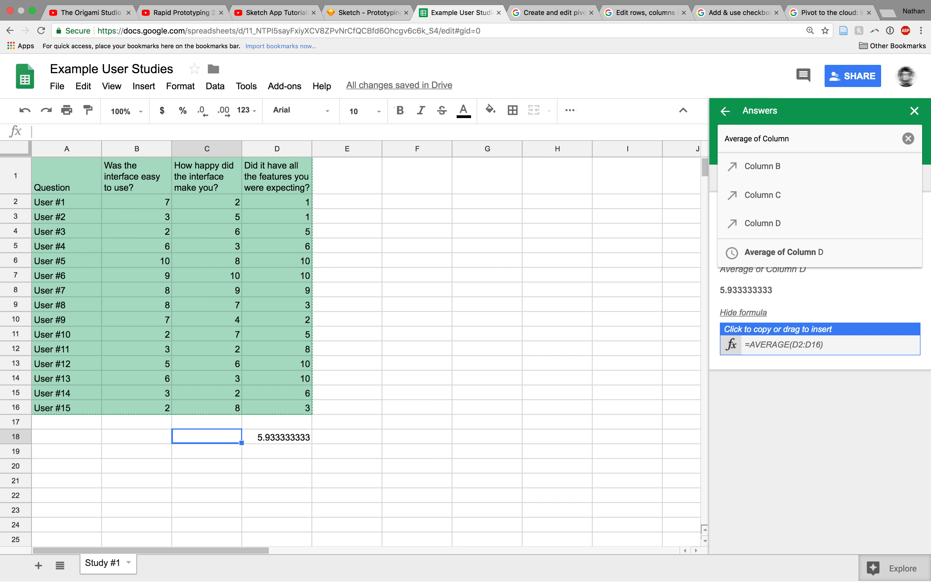
text(C)
key(Return)
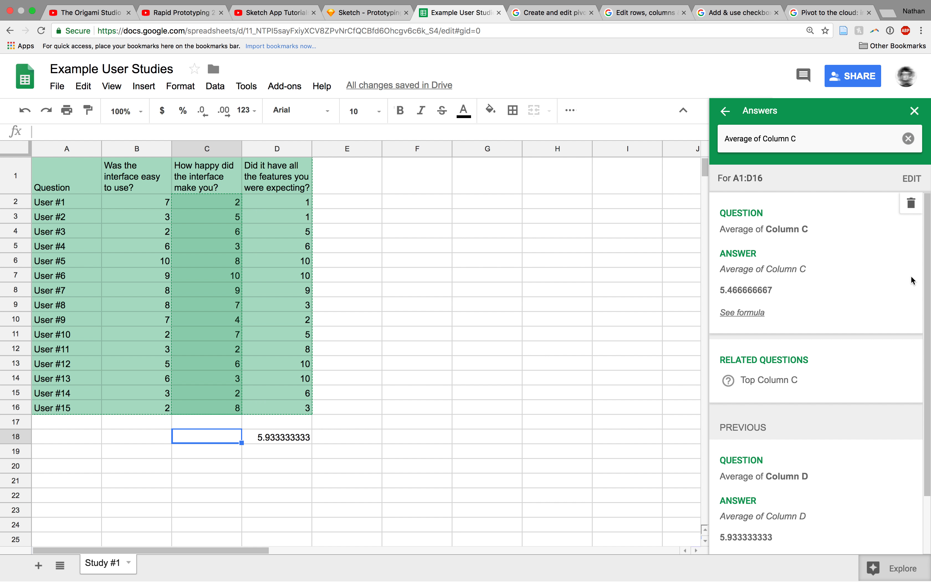
Reveal the formula behind the Column C answer and insert =AVERAGE(C2:C16) into cell C18.
click(746, 314)
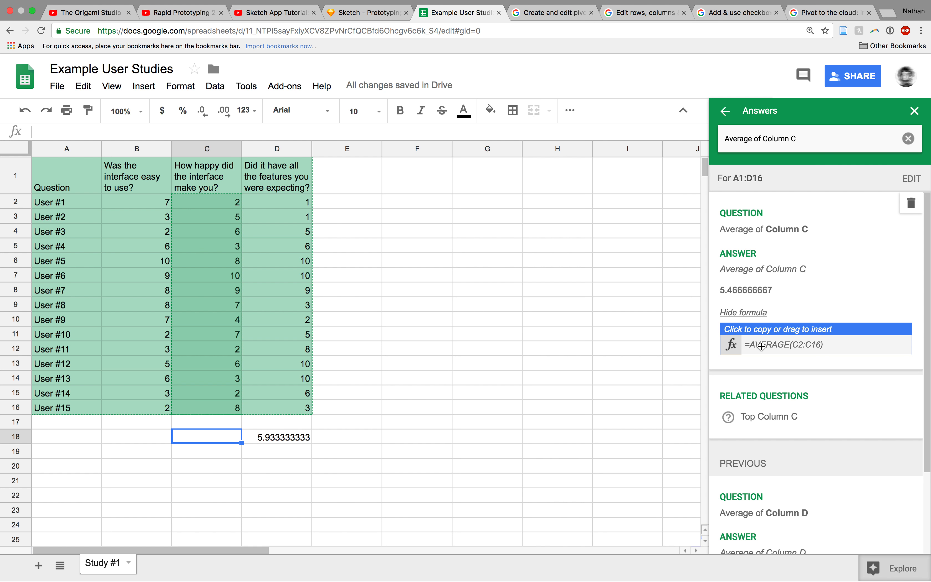
click(830, 346)
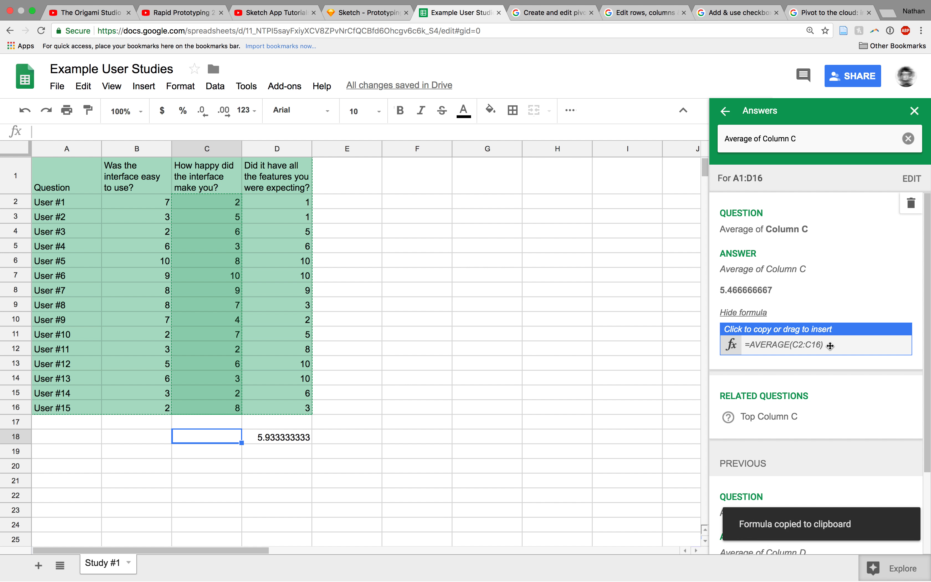
drag(830, 346, 190, 439)
Change the Explore question to Average of Column B and submit it.
click(823, 146)
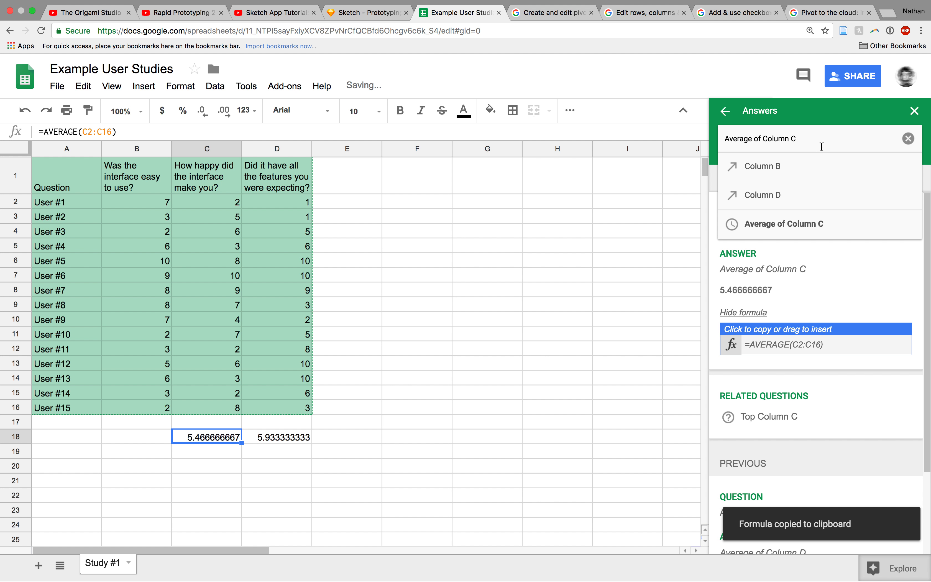
key(BackSpace)
text(B)
key(Return)
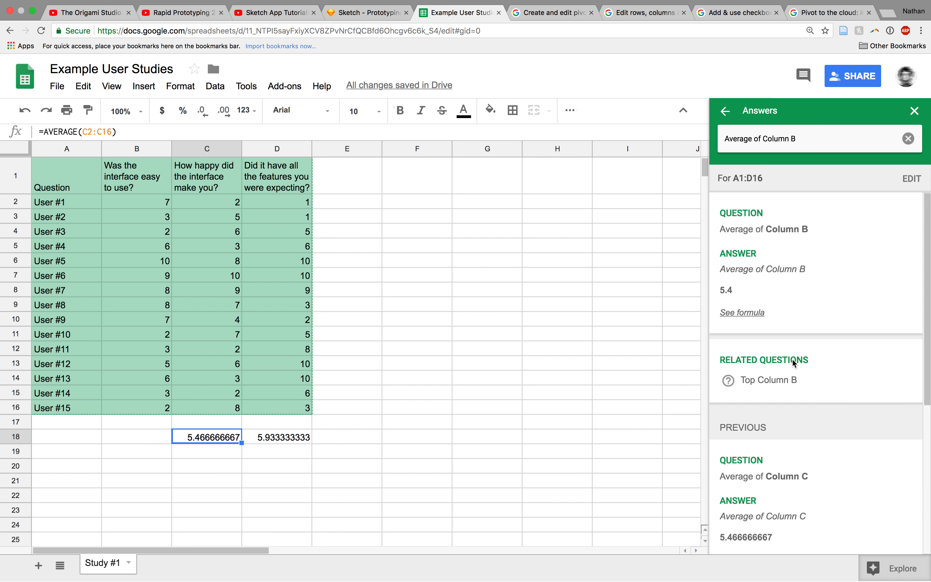
Insert the suggested formula =AVERAGE(B2:B16) into cell B18 and close Explore.
click(748, 312)
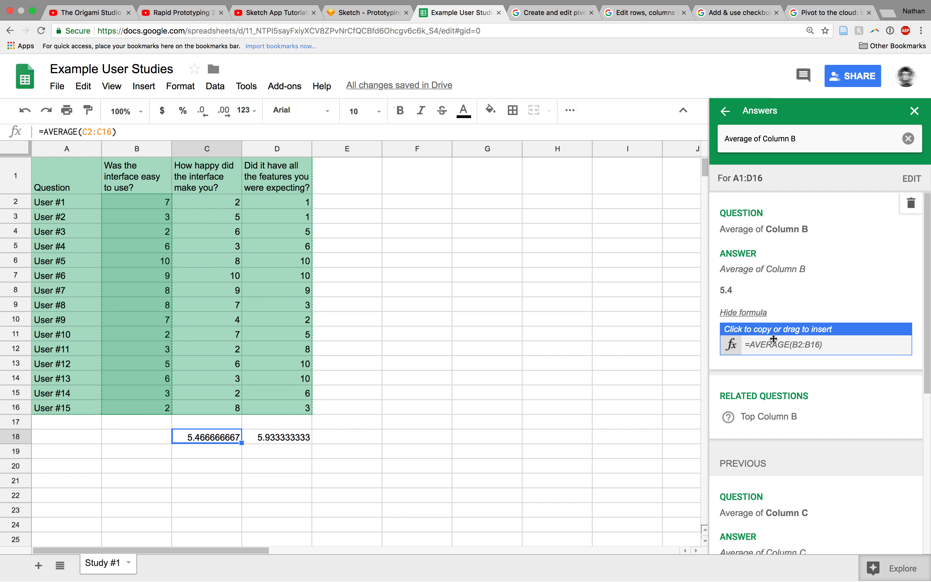
drag(771, 343, 132, 438)
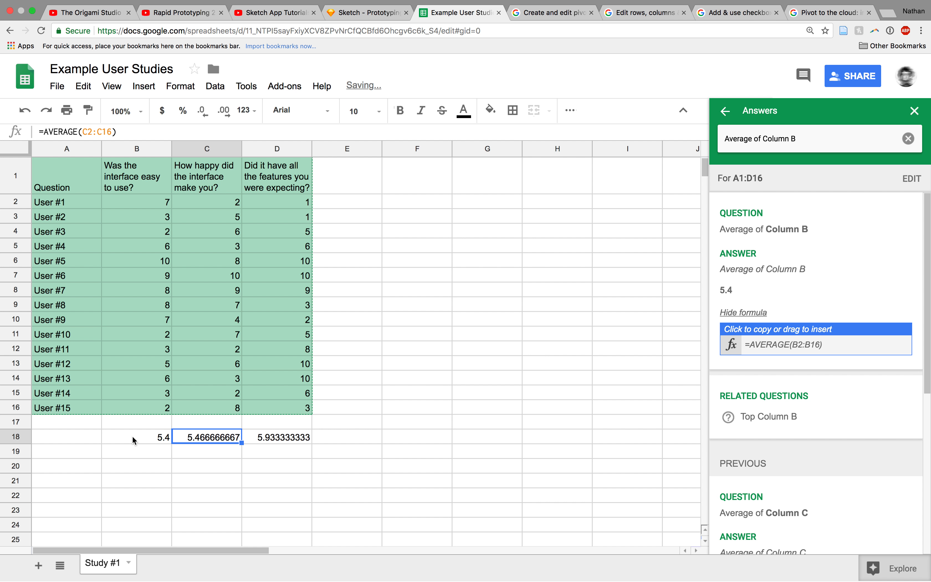
click(910, 139)
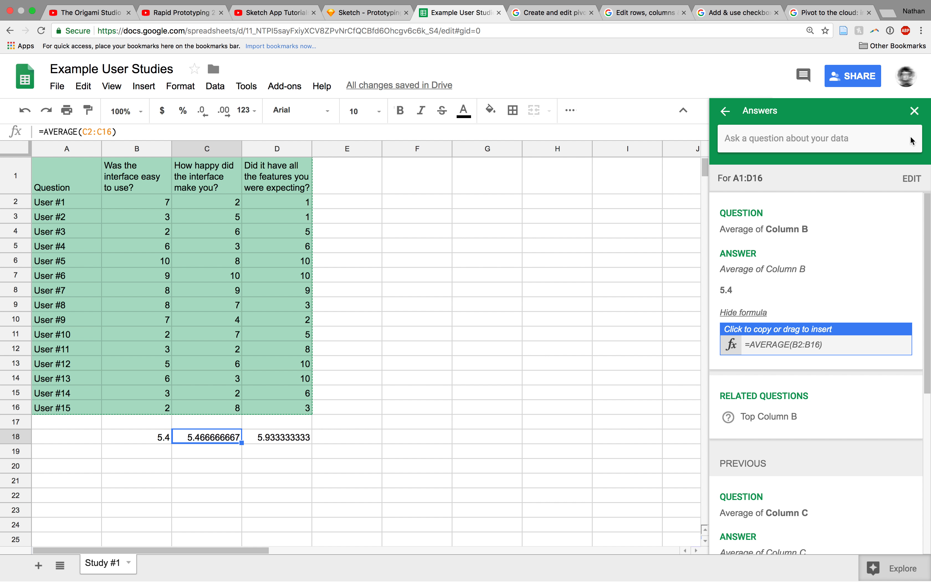
click(899, 574)
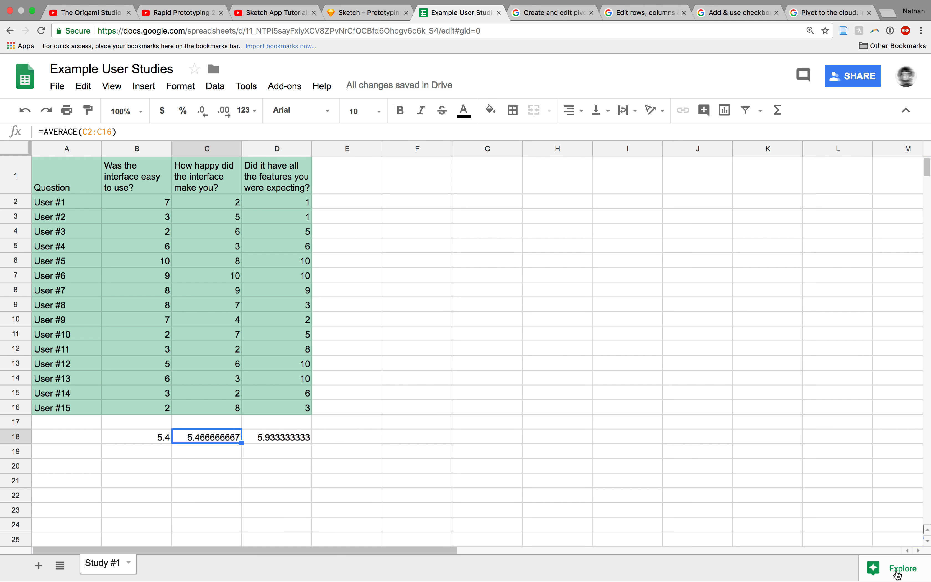
Review Explore's suggested analysis and place its bar chart of all three survey questions on the sheet beside the data, starting at column E.
click(898, 573)
mouse_move(867, 422)
scroll(811, 357, down, 2)
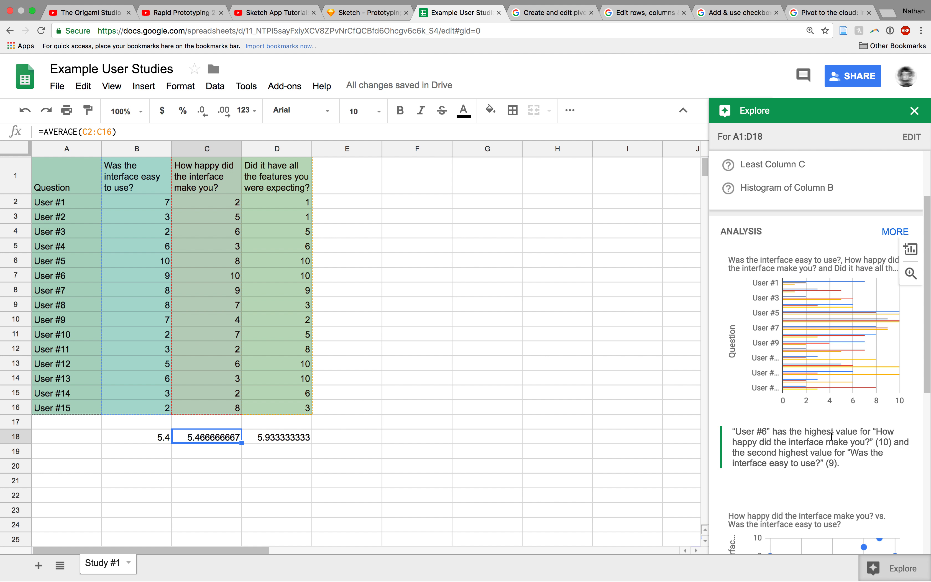
scroll(838, 430, down, 2)
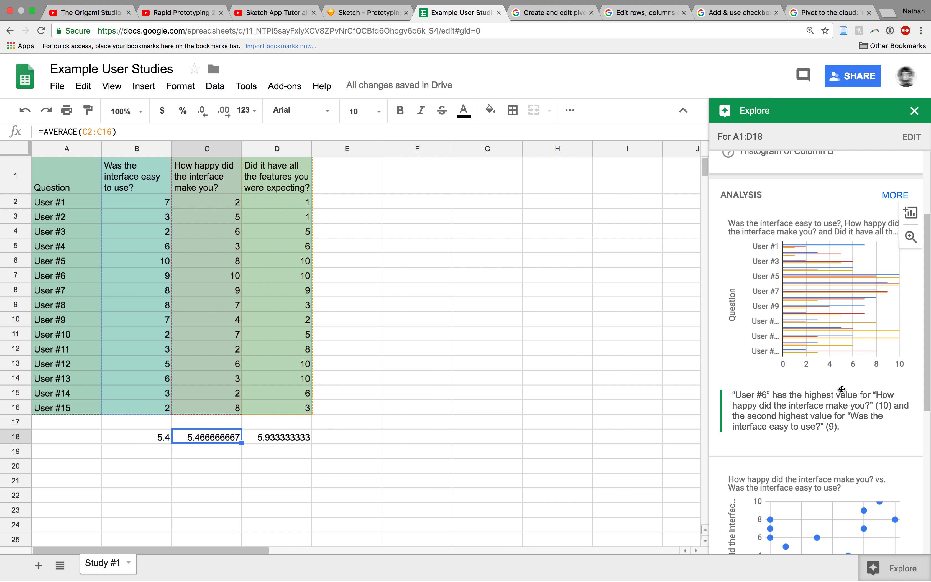
scroll(833, 426, down, 10)
scroll(794, 380, down, 5)
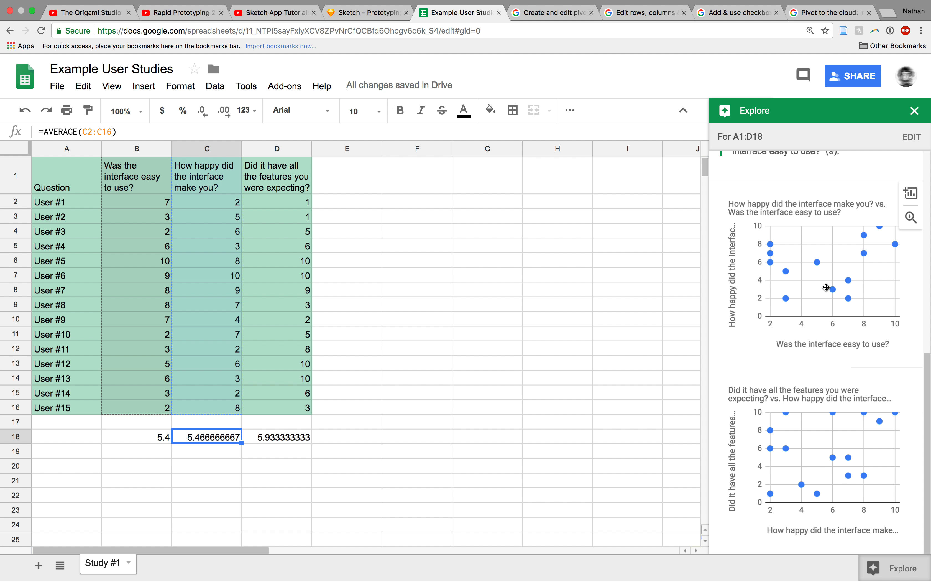
scroll(827, 293, up, 9)
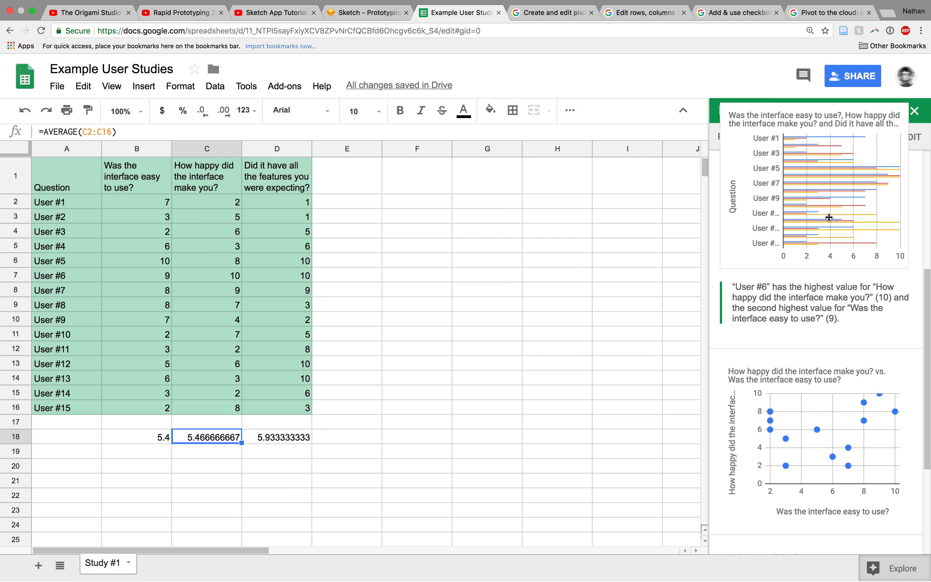
drag(829, 218, 510, 348)
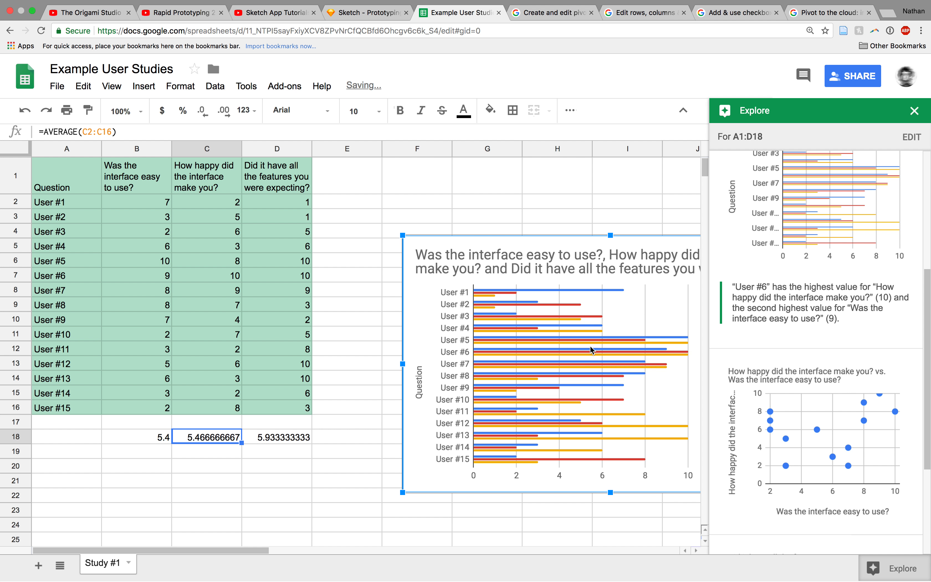
click(527, 506)
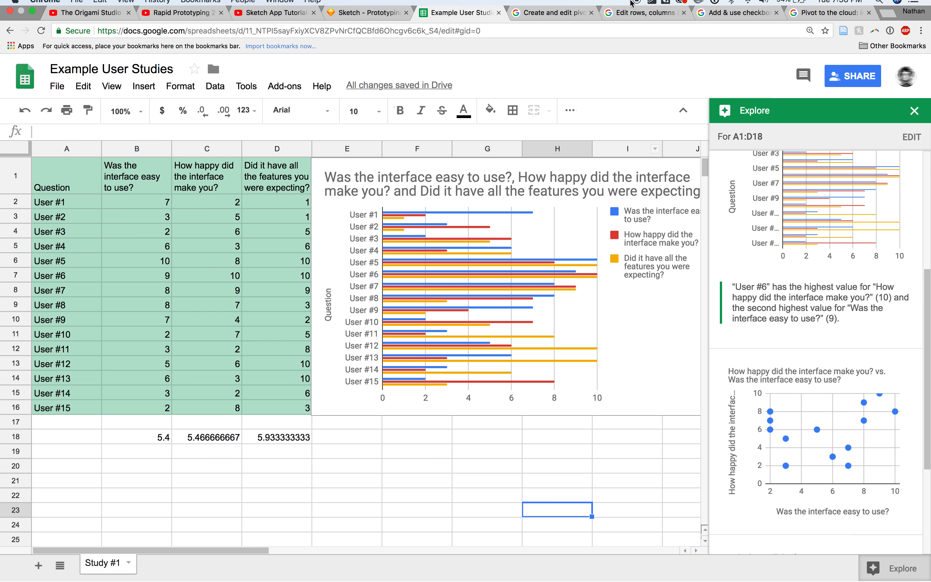
click(597, 467)
Switch to Keynote and add a blank dark slide after the donut chart slide.
key(super+space)
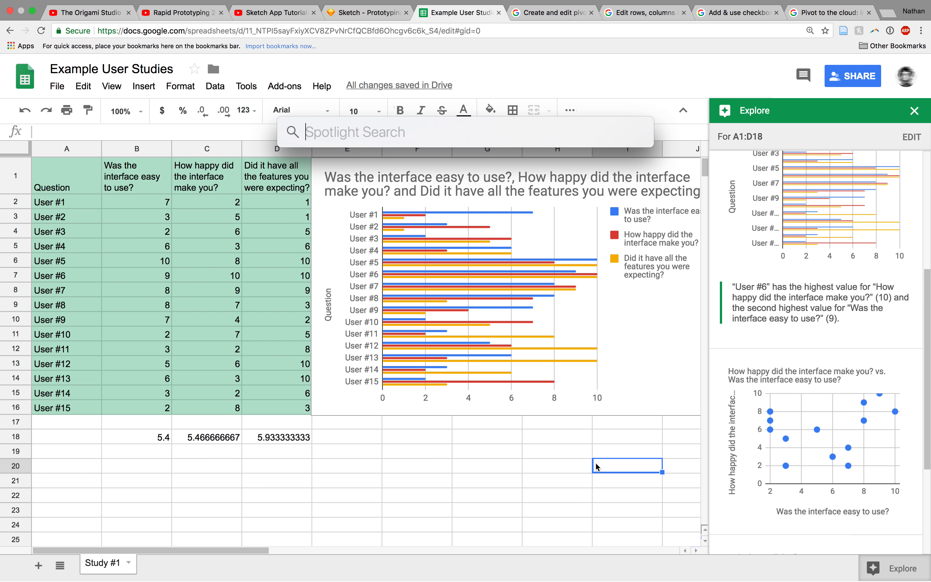
text(keyn)
key(Return)
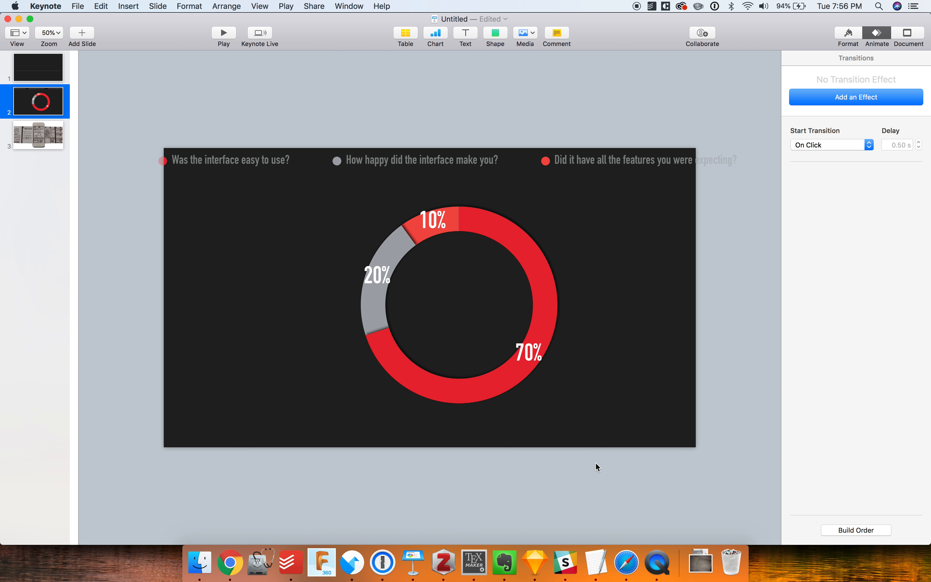
click(82, 34)
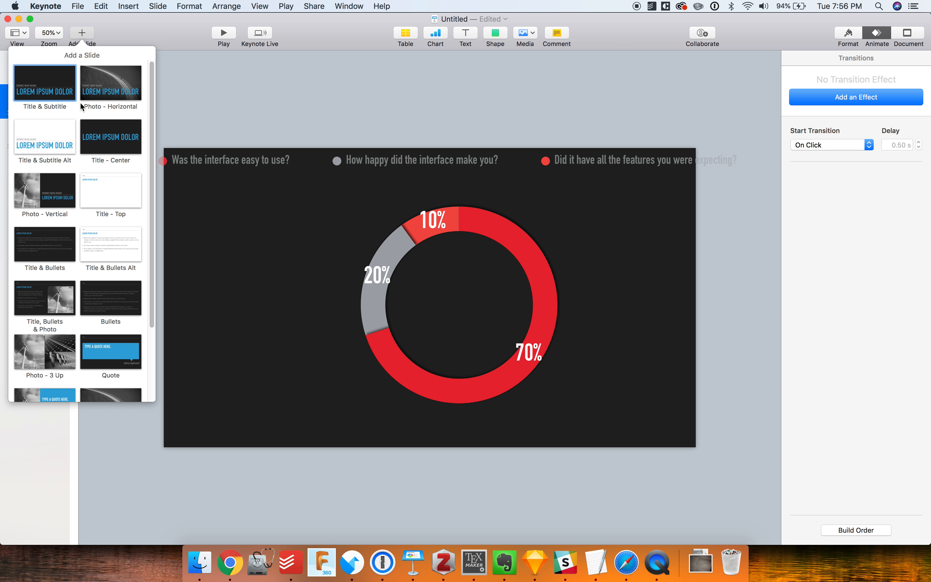
scroll(76, 285, down, 5)
click(38, 361)
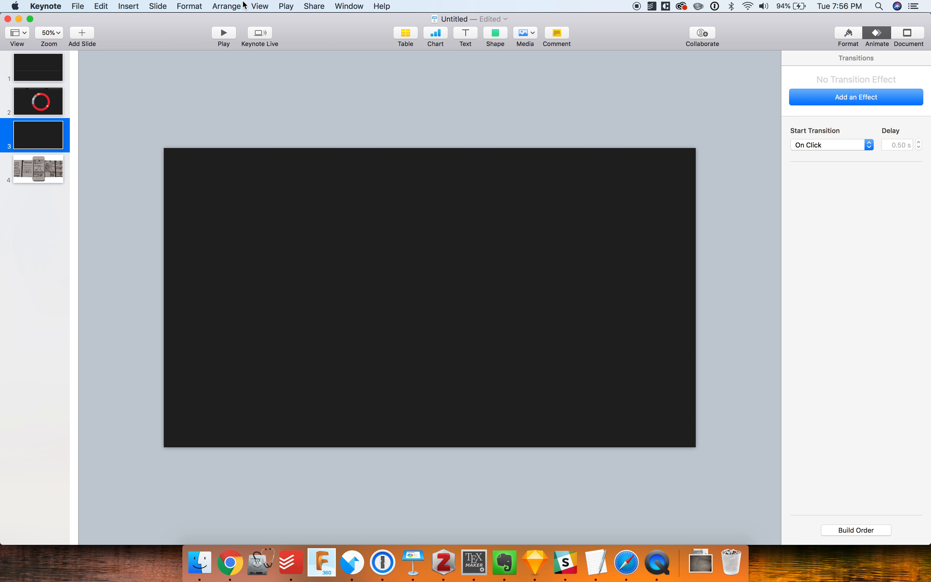
Insert a 2D Bar chart on the new slide and open its chart data for editing.
click(138, 7)
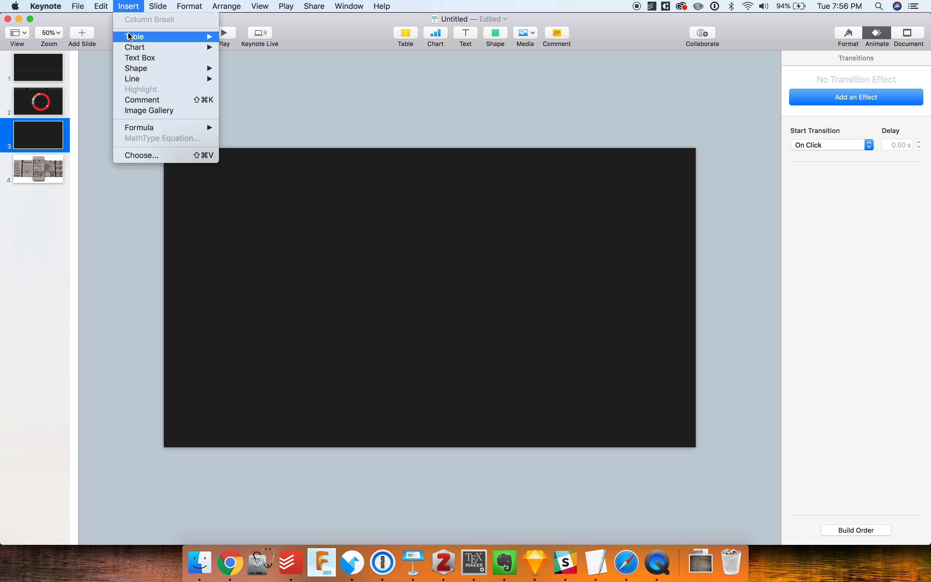
mouse_move(133, 48)
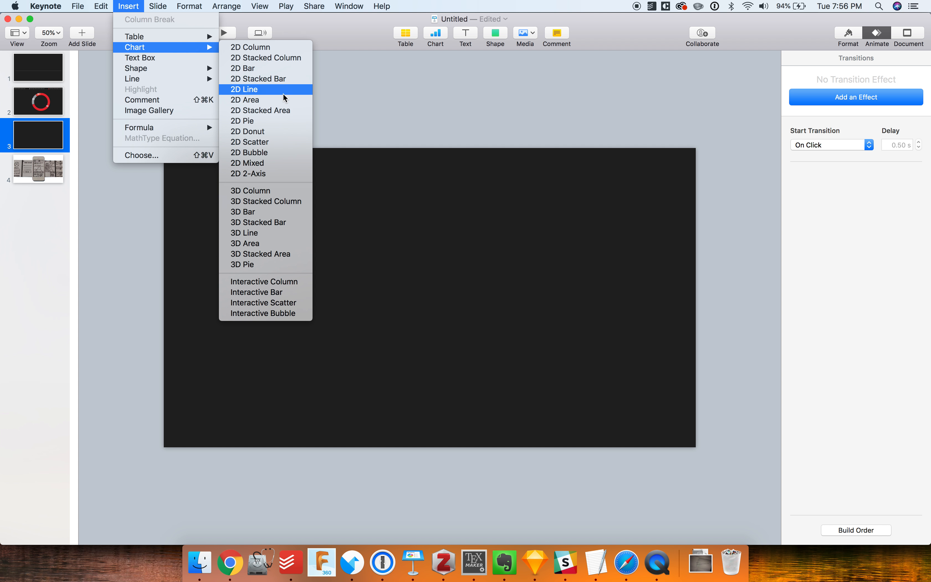
click(289, 72)
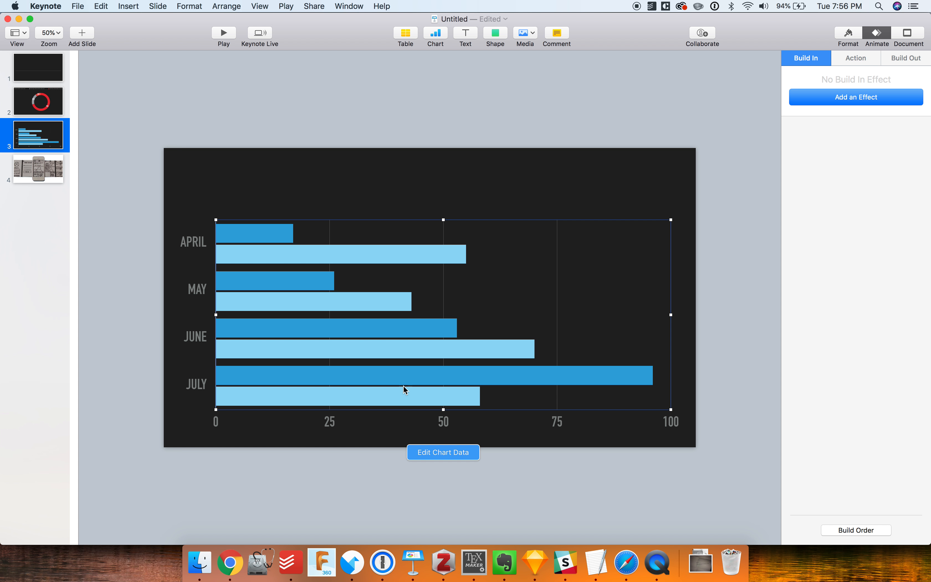
click(429, 455)
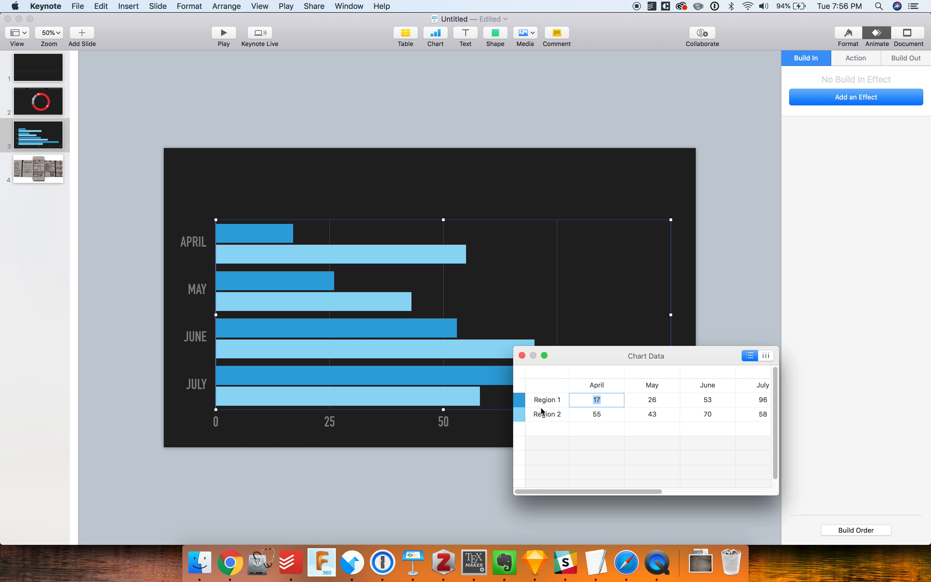
Switch to Google Sheets in Chrome and copy the survey data in A1:D16, including its headers.
click(230, 563)
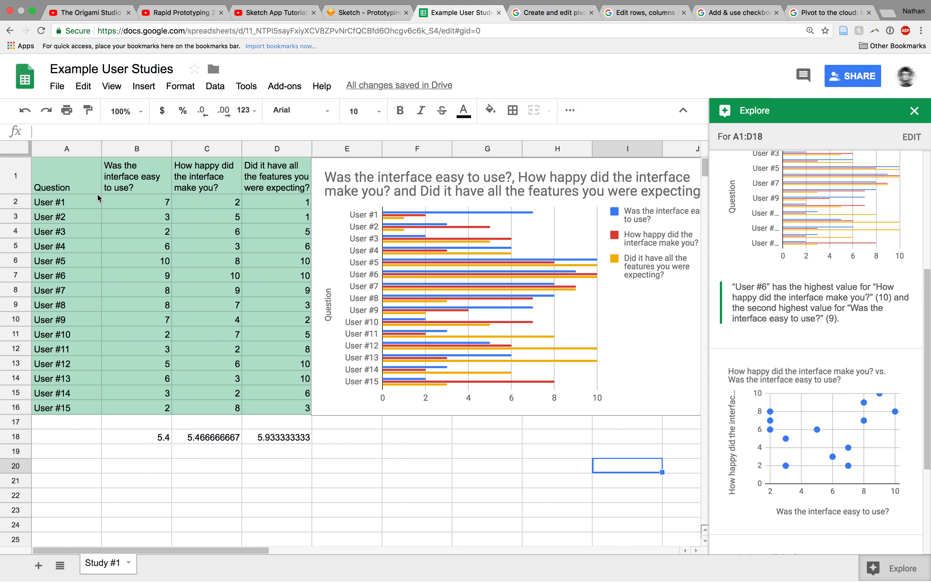
click(61, 178)
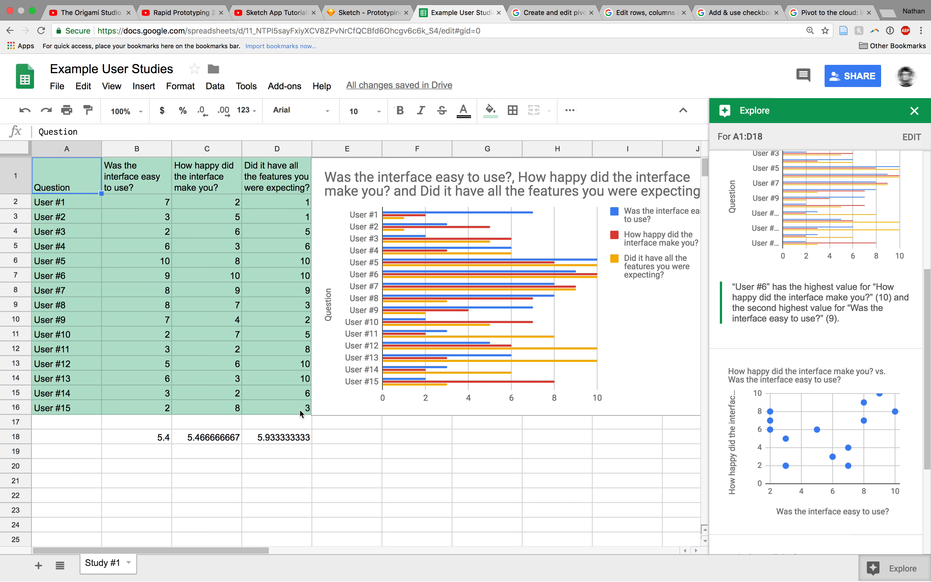
drag(298, 407, 298, 407)
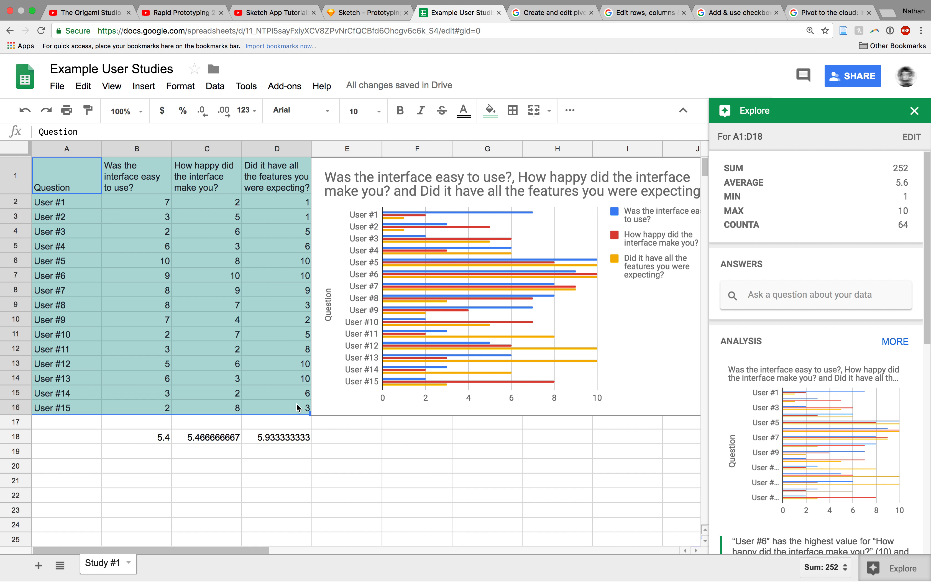
key(super+c)
Return to Keynote and paste the survey data into the chart data table, starting at the empty corner cell above Region 1.
key(ctrl+Left)
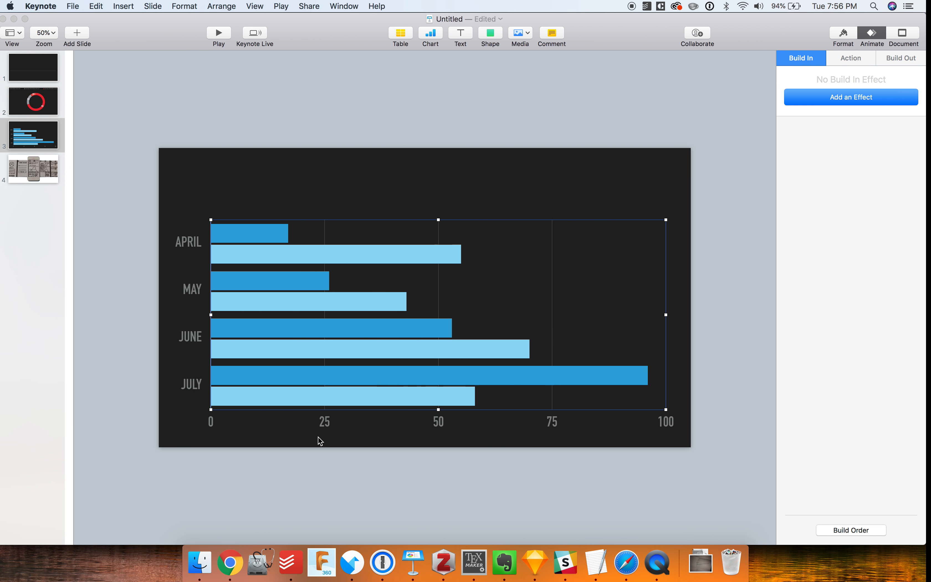
click(549, 388)
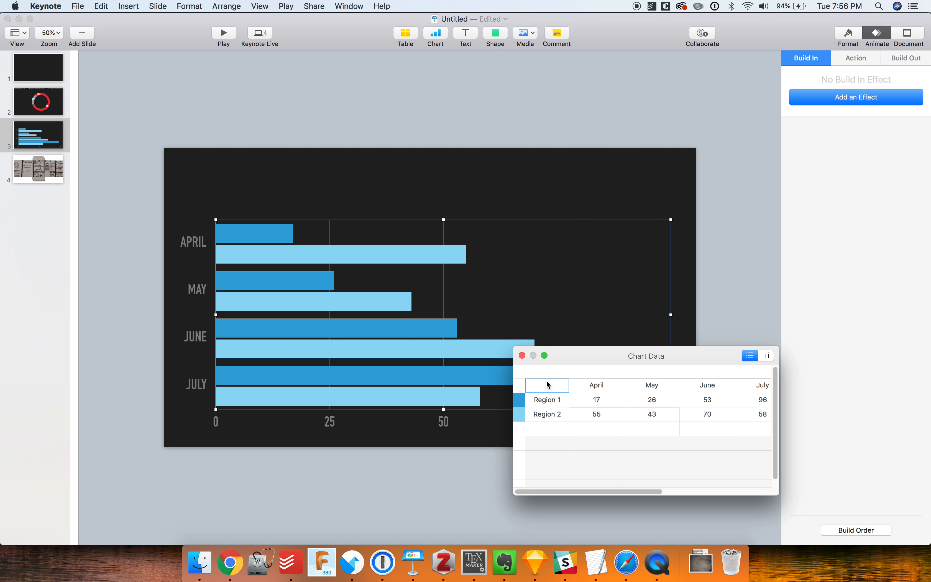
key(super+v)
Clear the leftover July heading and its values for User #1 and User #2, and close the chart data.
scroll(622, 416, right, 10)
scroll(607, 409, left, 10)
scroll(607, 407, right, 10)
scroll(607, 407, right, 5)
scroll(607, 407, up, 1)
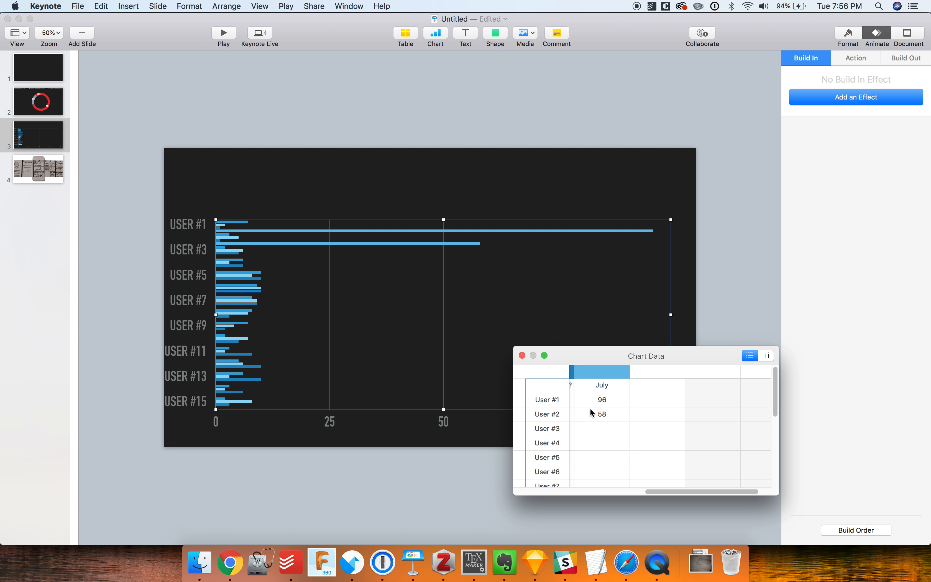
double_click(607, 389)
key(BackSpace)
key(Return)
click(607, 400)
key(BackSpace)
key(Return)
key(BackSpace)
key(Return)
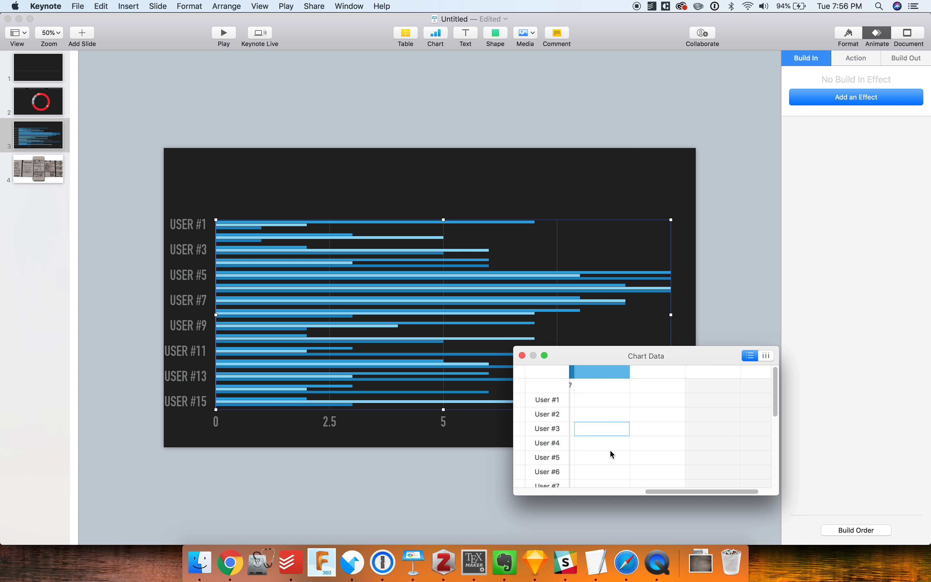
click(522, 356)
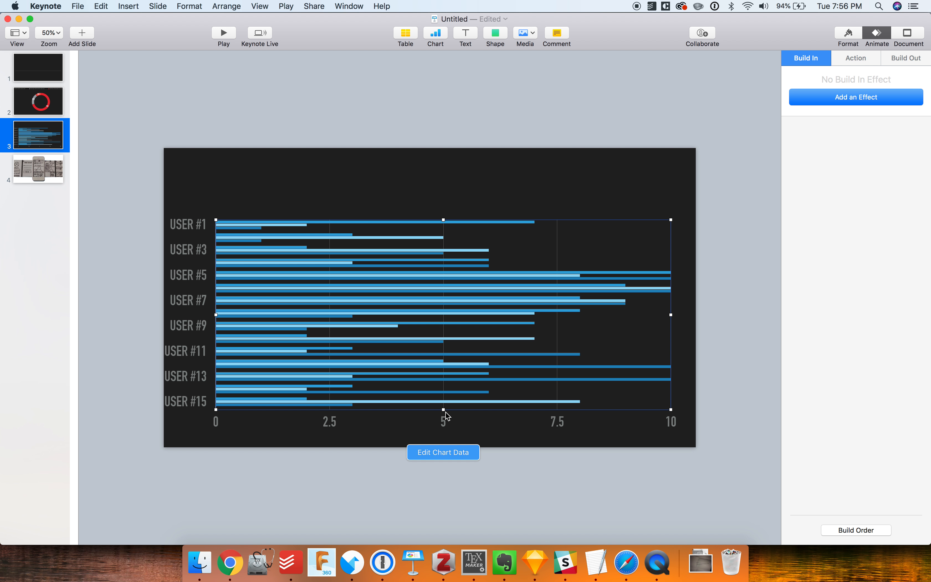
Stretch the bar chart upward and downward to nearly fill the slide's height and apply the blue, red and green chart style.
drag(444, 219, 441, 159)
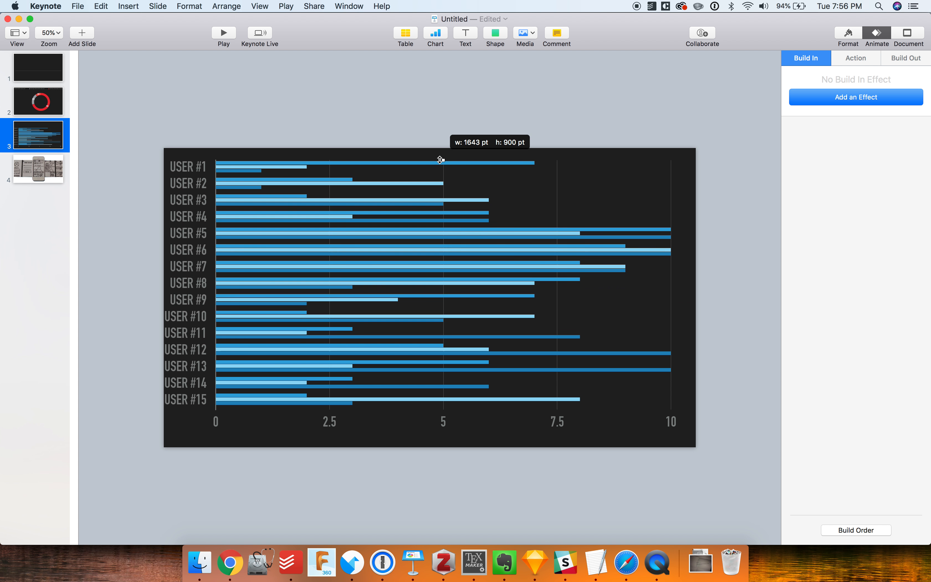
drag(442, 413, 443, 428)
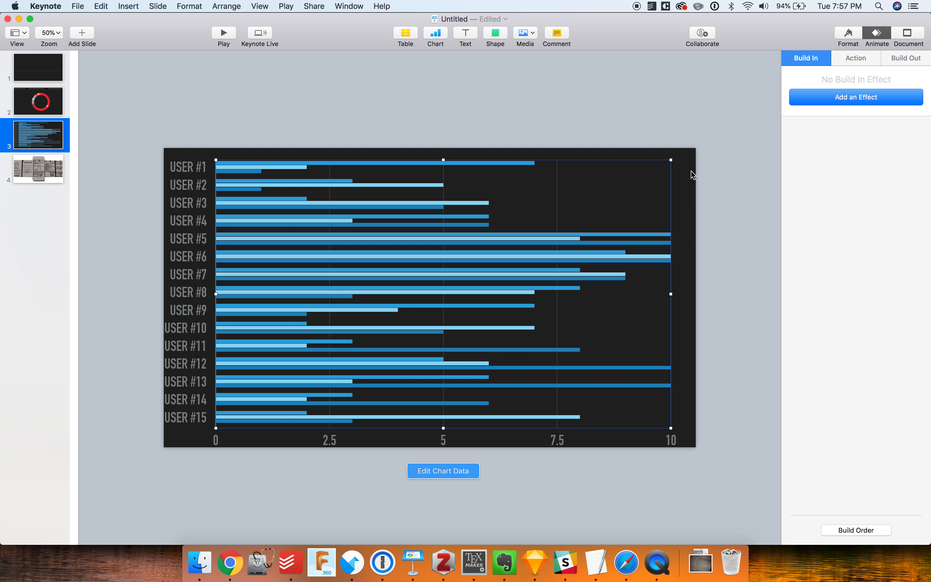
click(857, 38)
click(846, 82)
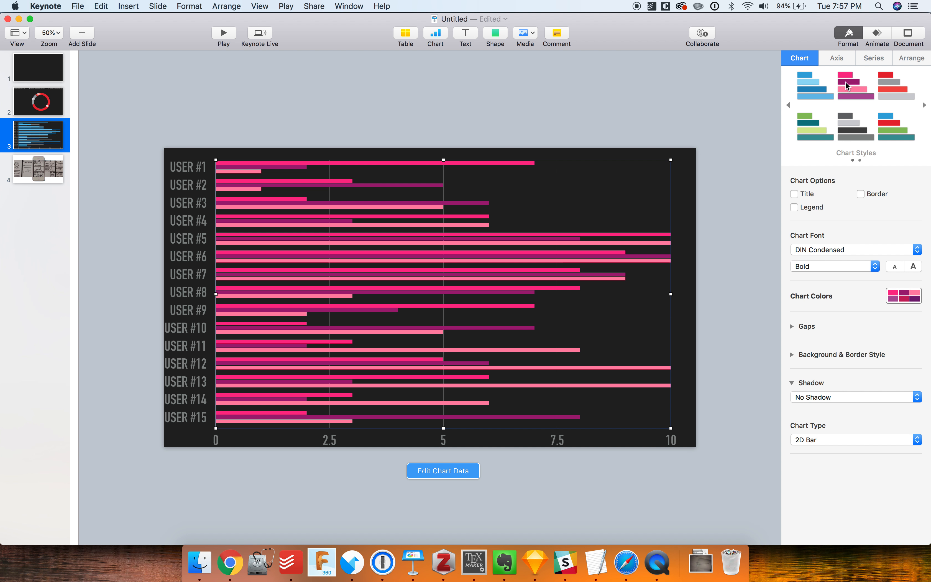
click(900, 86)
click(892, 126)
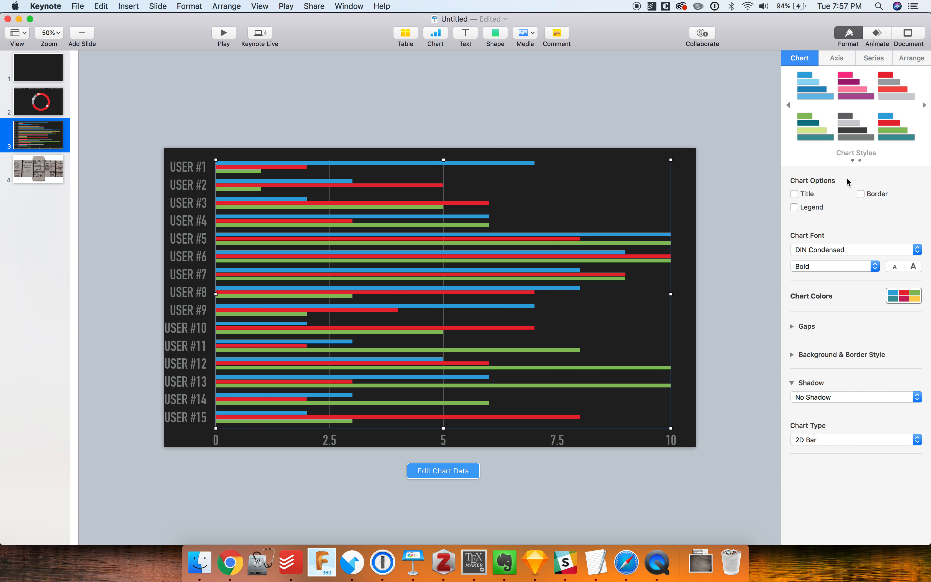
Turn on the chart's legend and move the chart and legend down together until the legend sits within the slide.
click(799, 197)
click(800, 197)
click(800, 210)
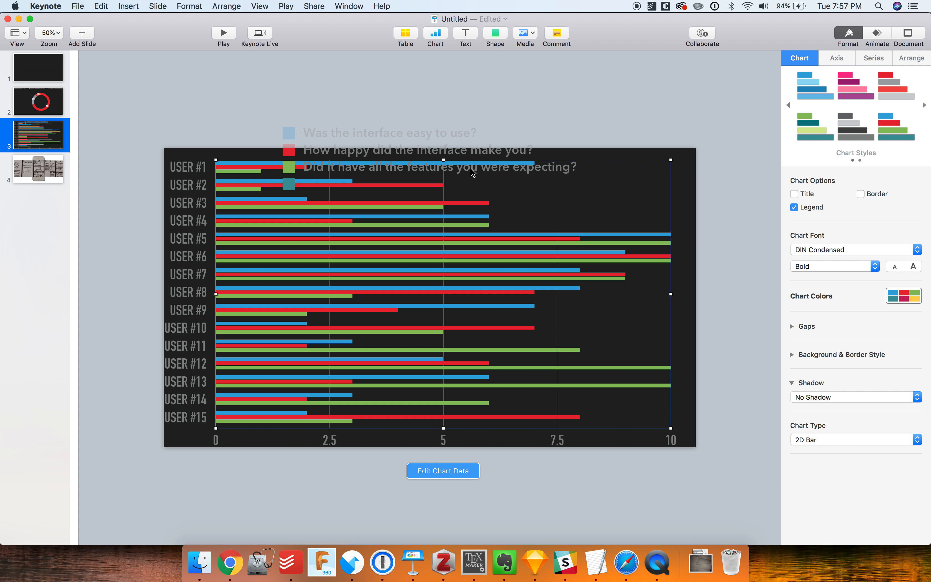
drag(394, 149, 394, 186)
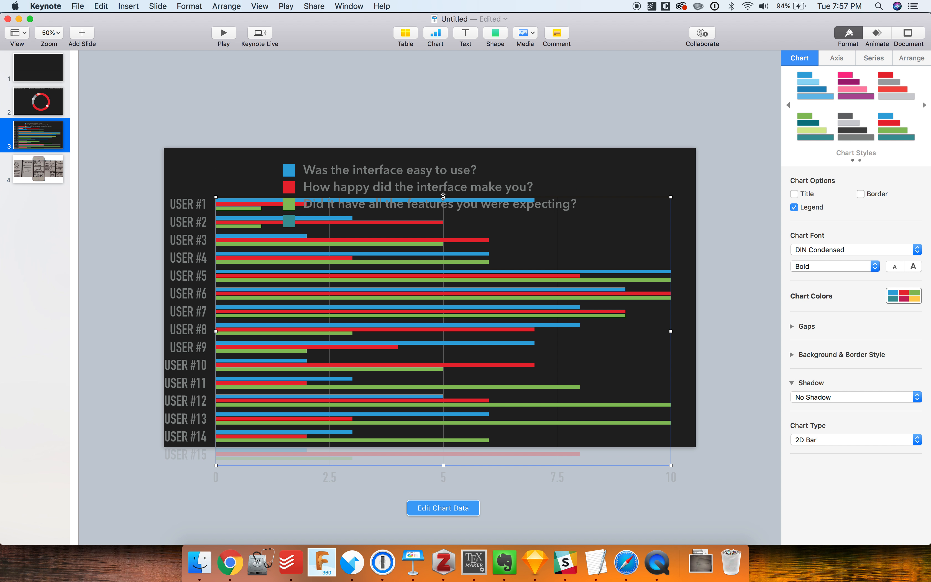